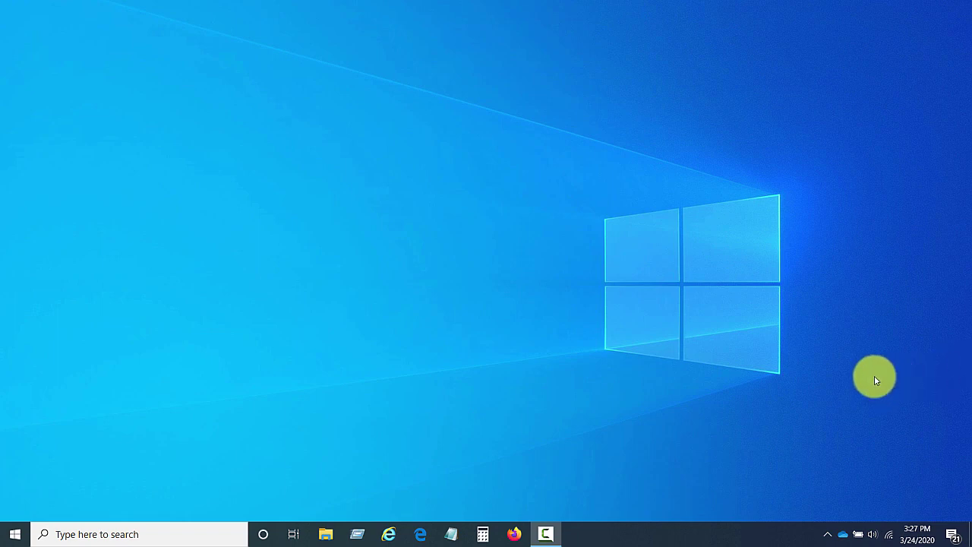
- From the tray's Bluetooth icon, start a Bluetooth device scan that finds the Trimble R8s
left_click(829, 536)
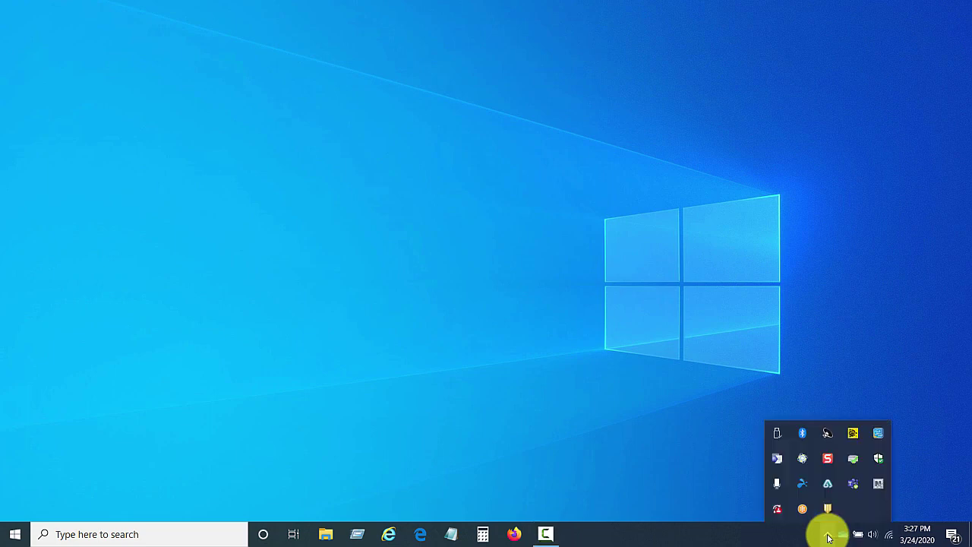
right_click(802, 432)
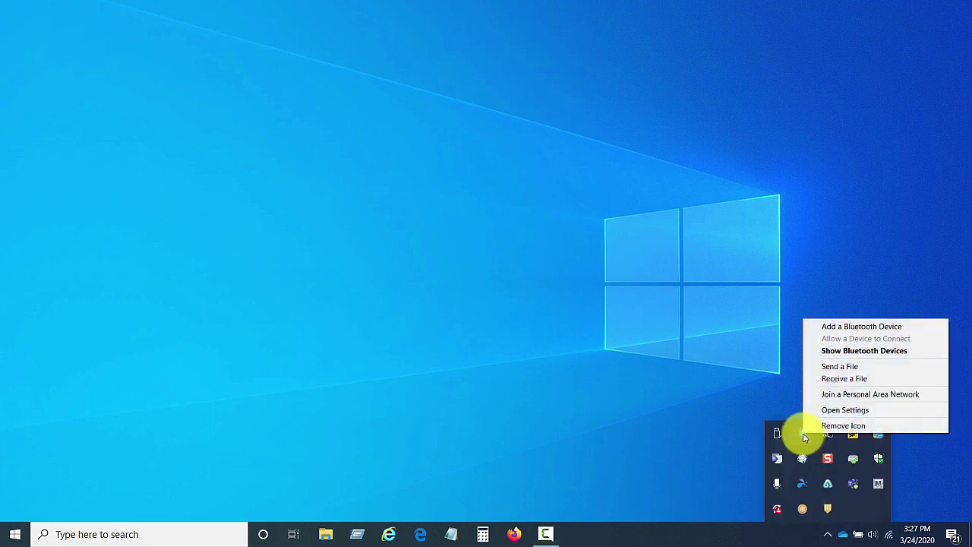
left_click(869, 326)
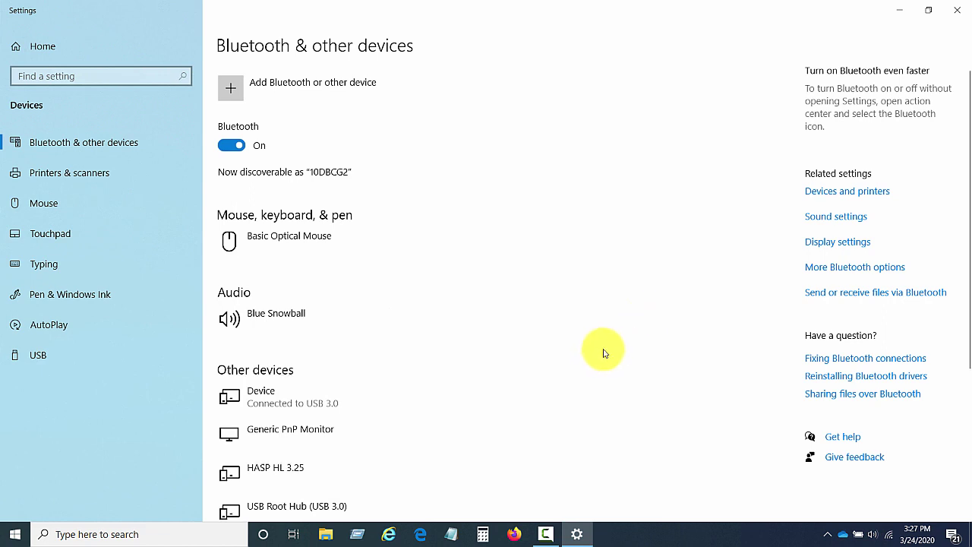
left_click(235, 91)
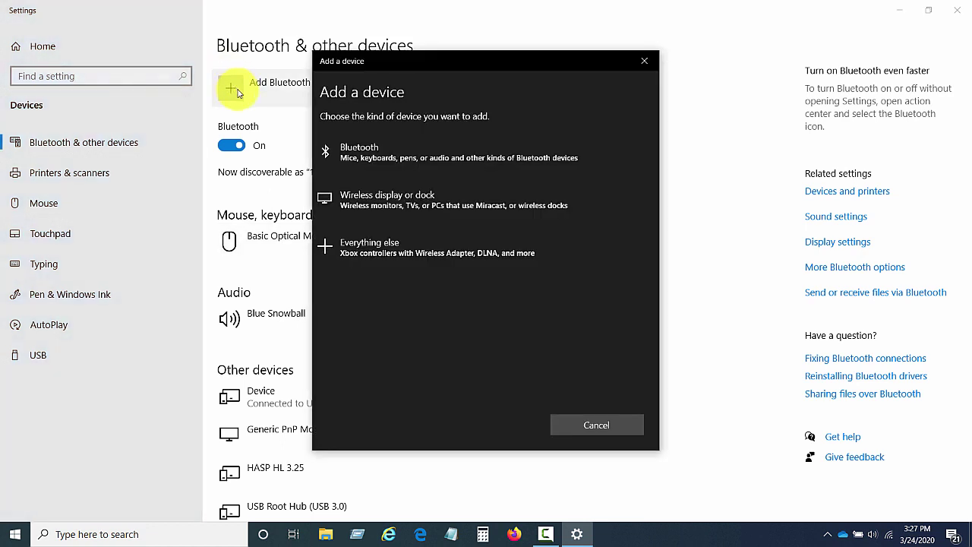
left_click(436, 157)
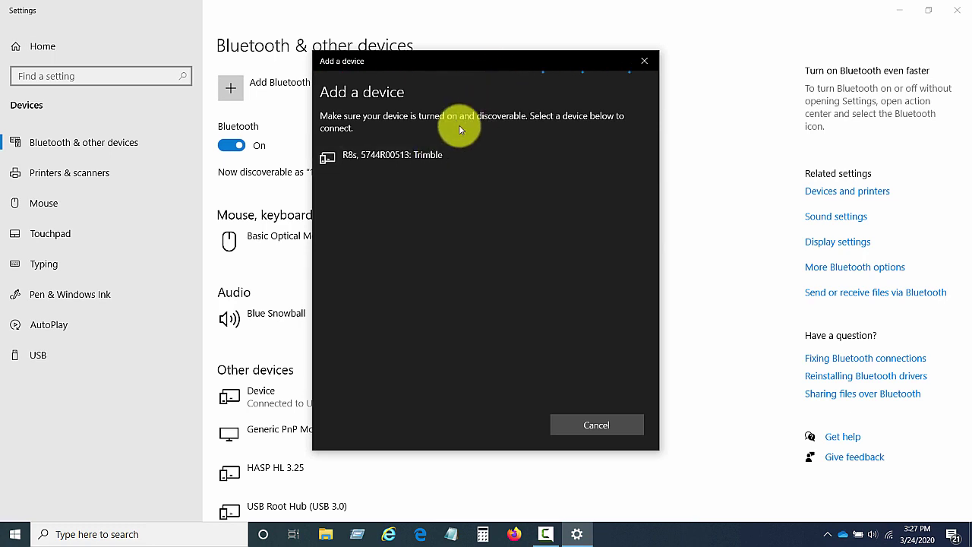
- Pair the Trimble R8s receiver by entering its pairing PIN, then close the wizard
left_click(383, 158)
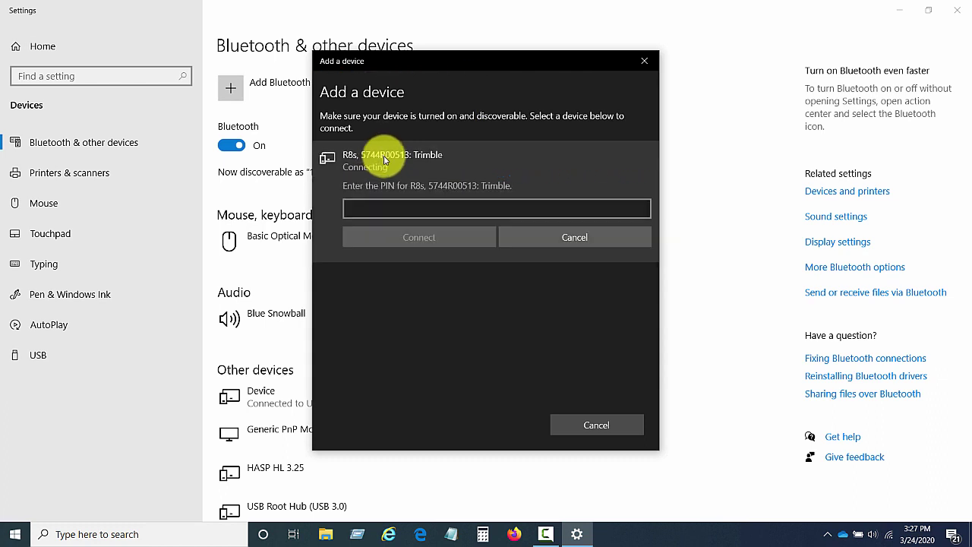
left_click(372, 209)
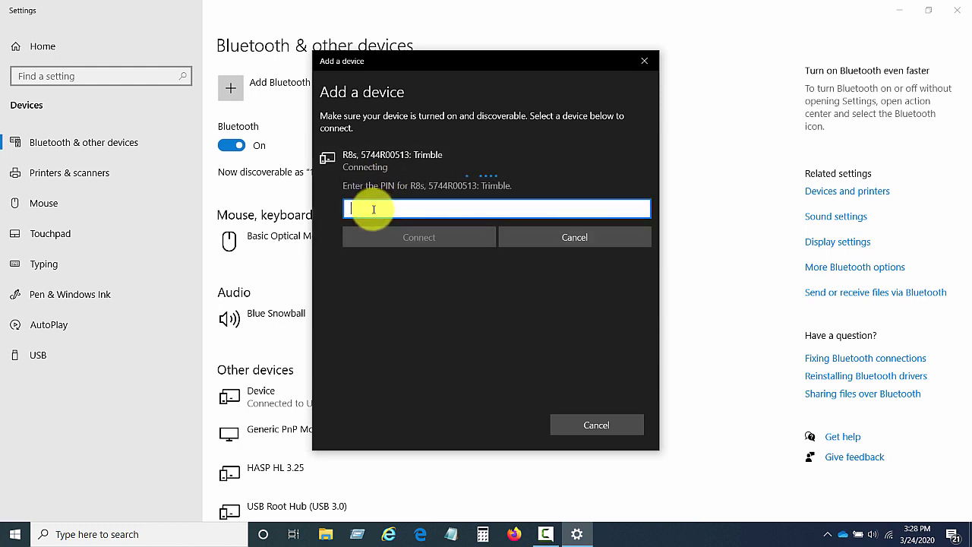
type("0000")
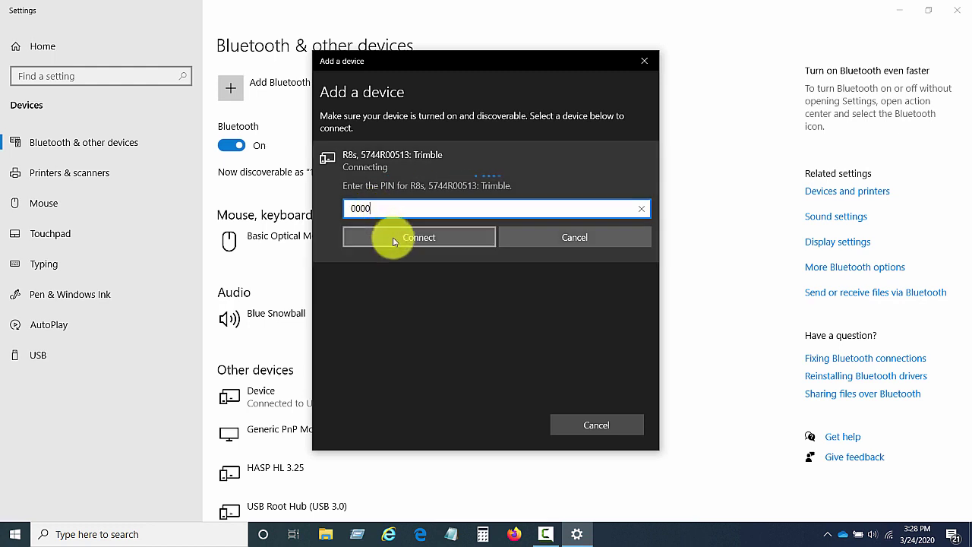
left_click(393, 237)
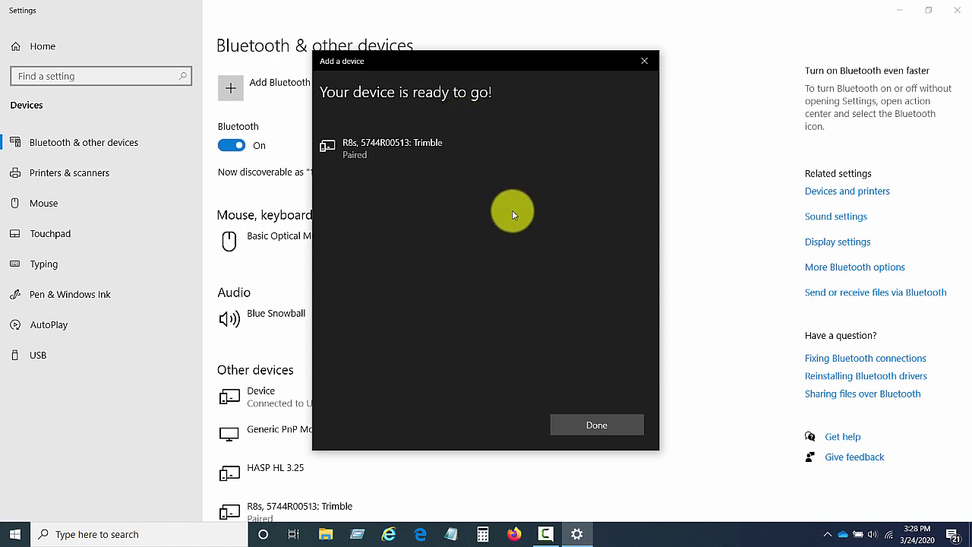
left_click(596, 424)
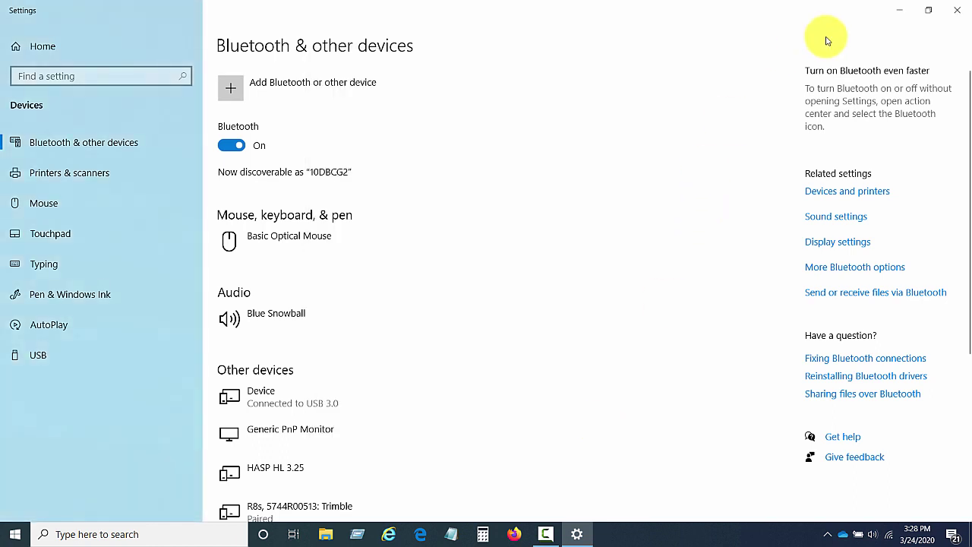
- Close Settings and open Control Panel by searching for 'contr'
left_click(958, 12)
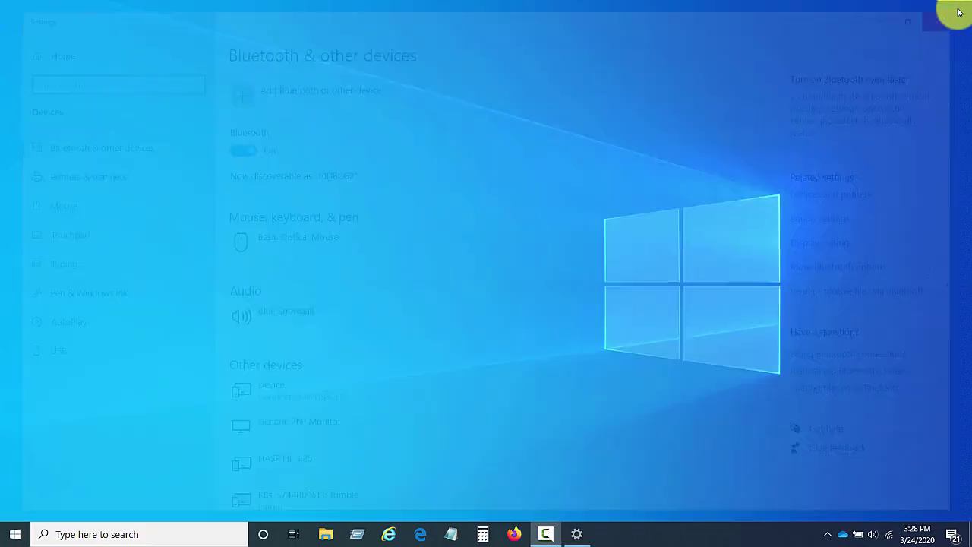
left_click(99, 534)
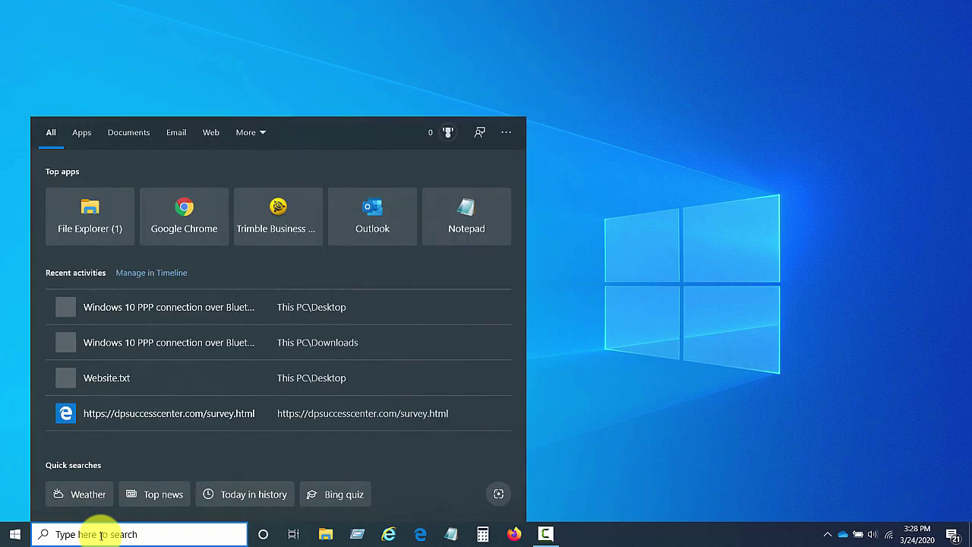
type("cont")
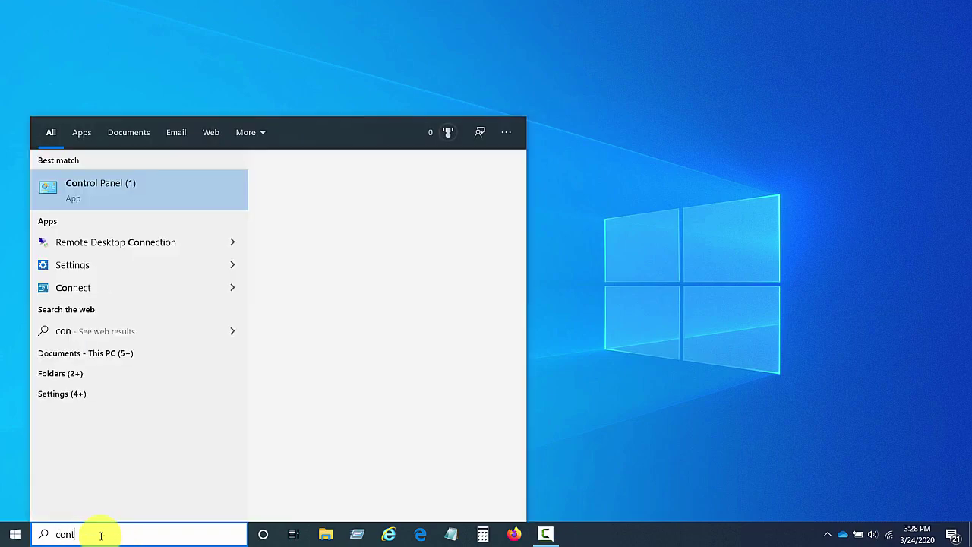
type("r")
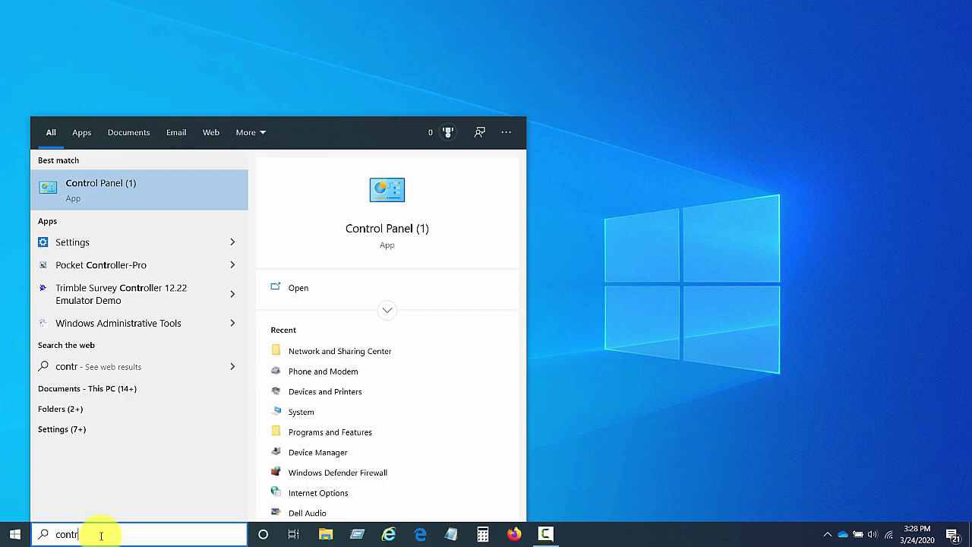
left_click(137, 193)
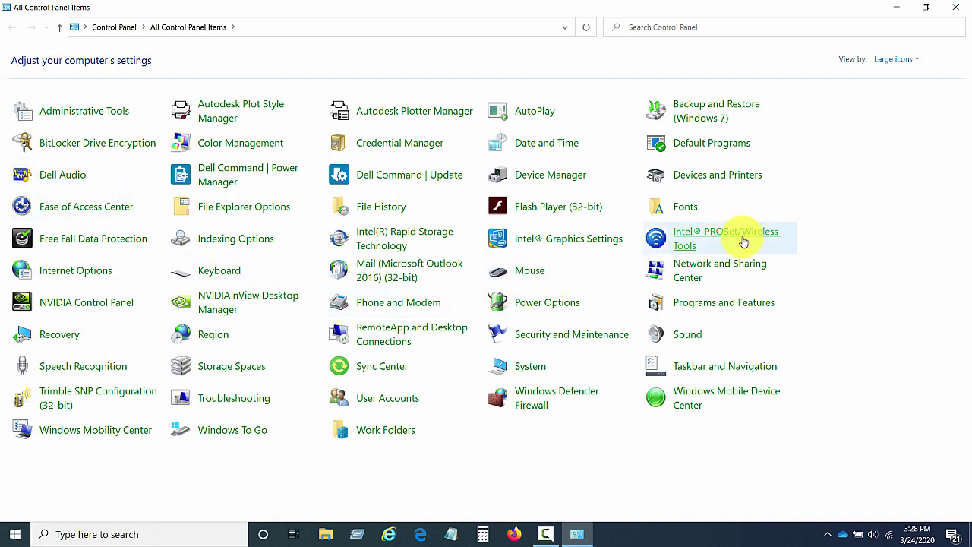
- Open the Trimble R8s receiver's Properties from Devices and Printers
left_click(717, 182)
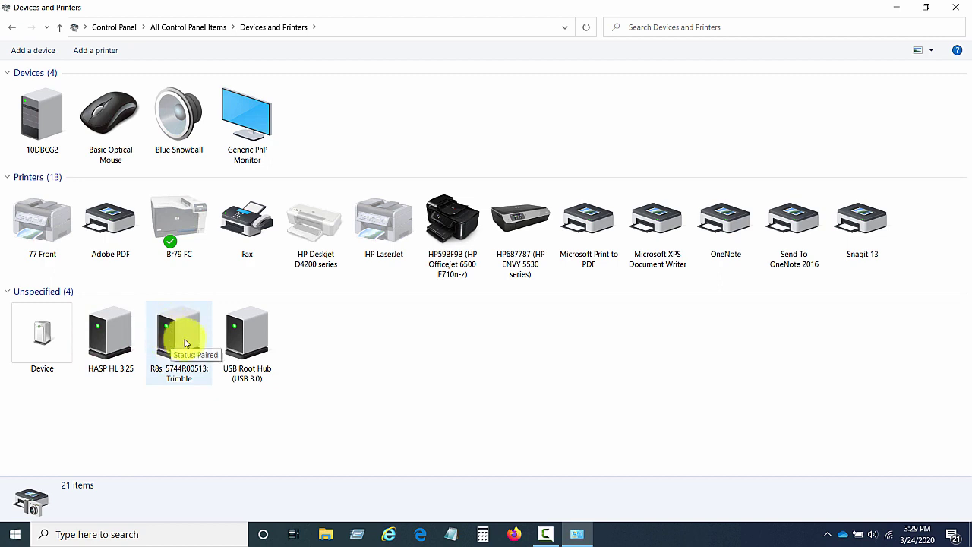
left_click(175, 331)
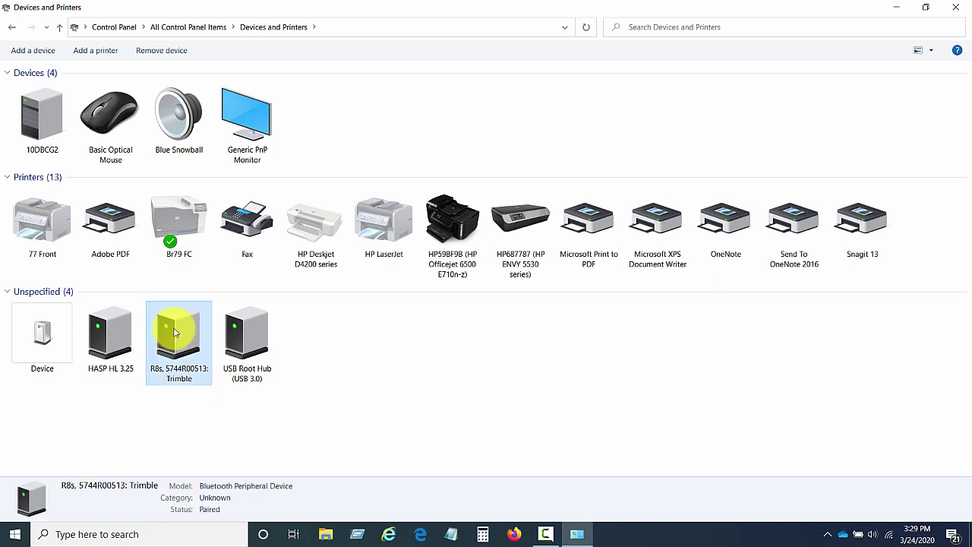
right_click(175, 332)
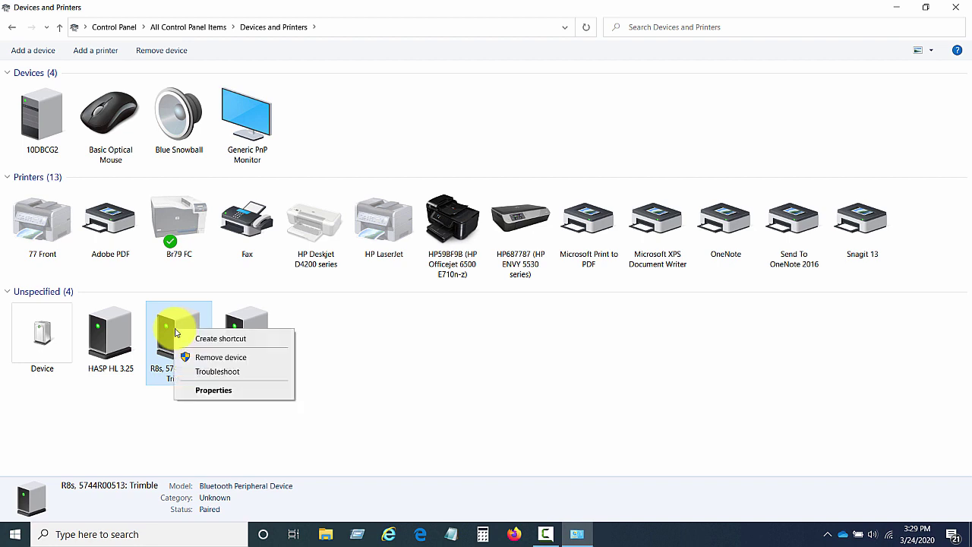
left_click(210, 393)
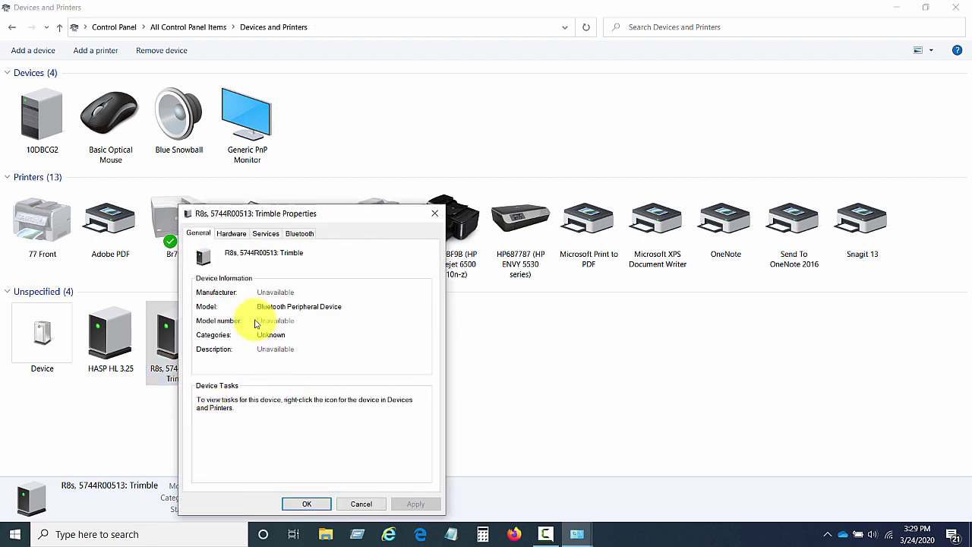
- On the Services tab, disable the COM1 and COM2 serial port services, keeping COM3 on COM9
left_click(265, 234)
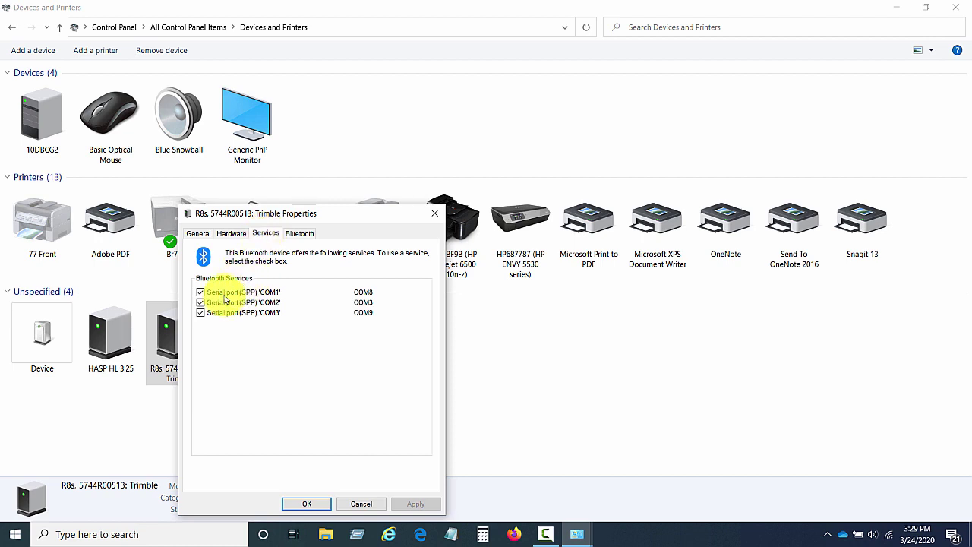
left_click(200, 294)
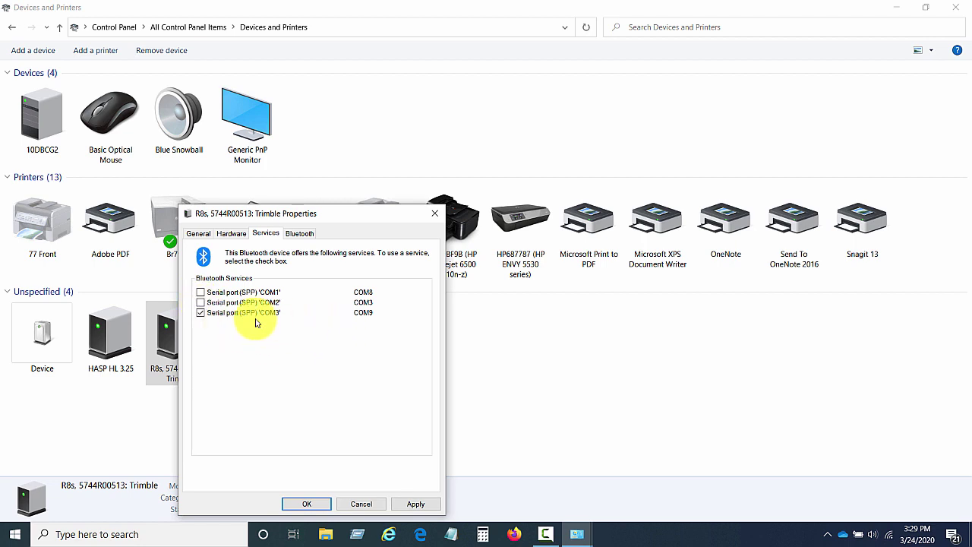
left_click(201, 303)
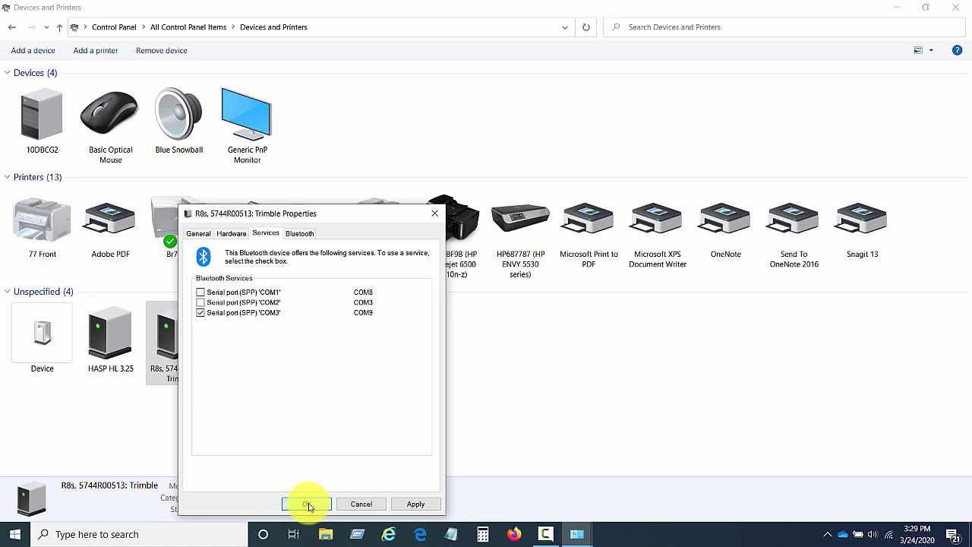
left_click(307, 504)
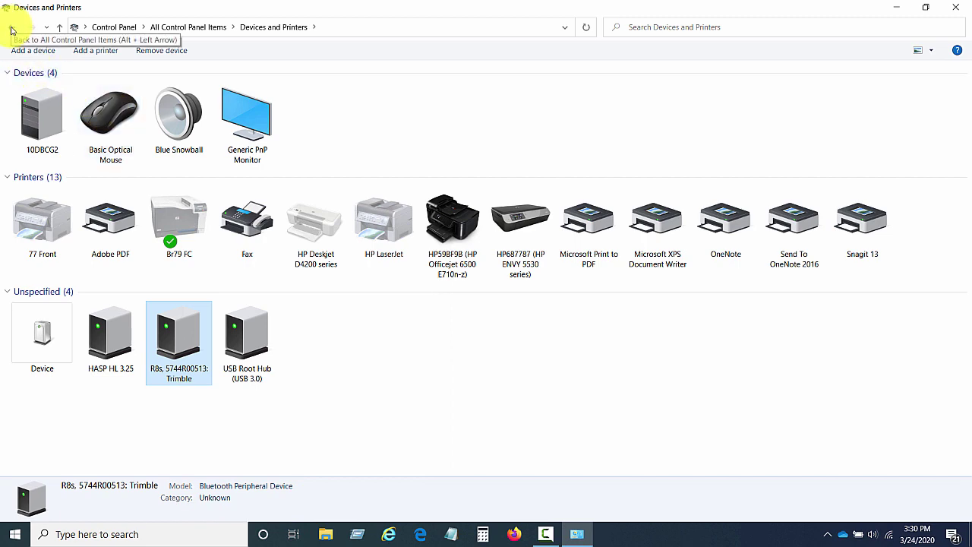
- From All Control Panel Items, go to Phone and Modem's Modems tab and add a new modem
left_click(12, 31)
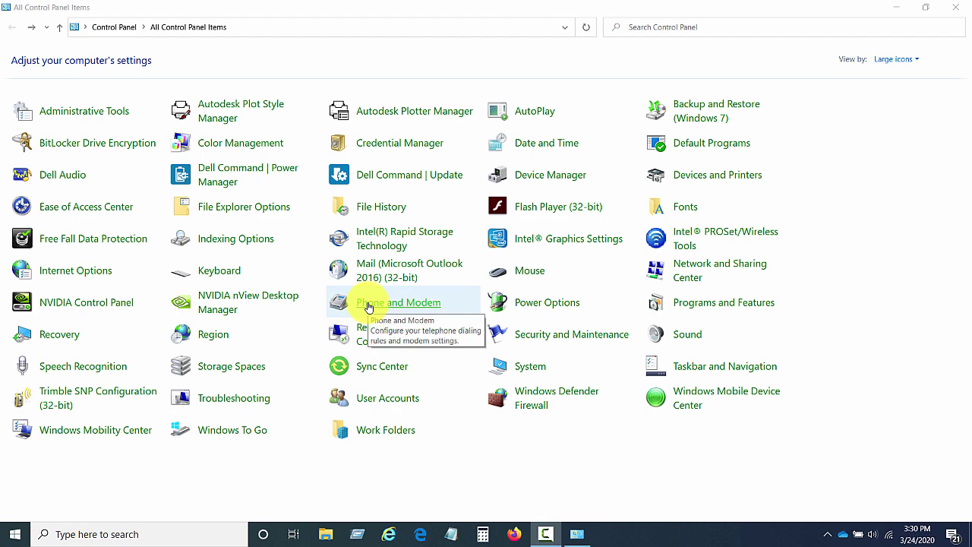
left_click(368, 306)
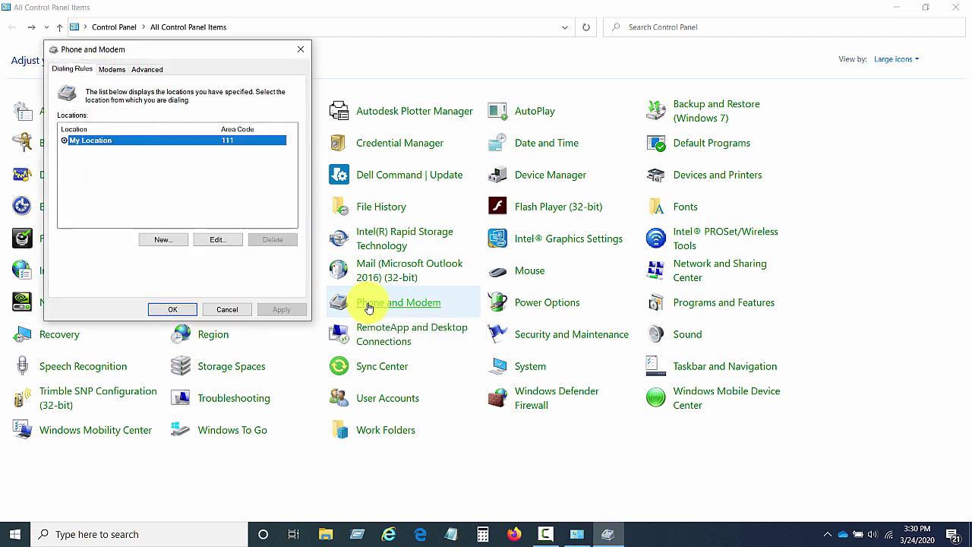
left_click(110, 70)
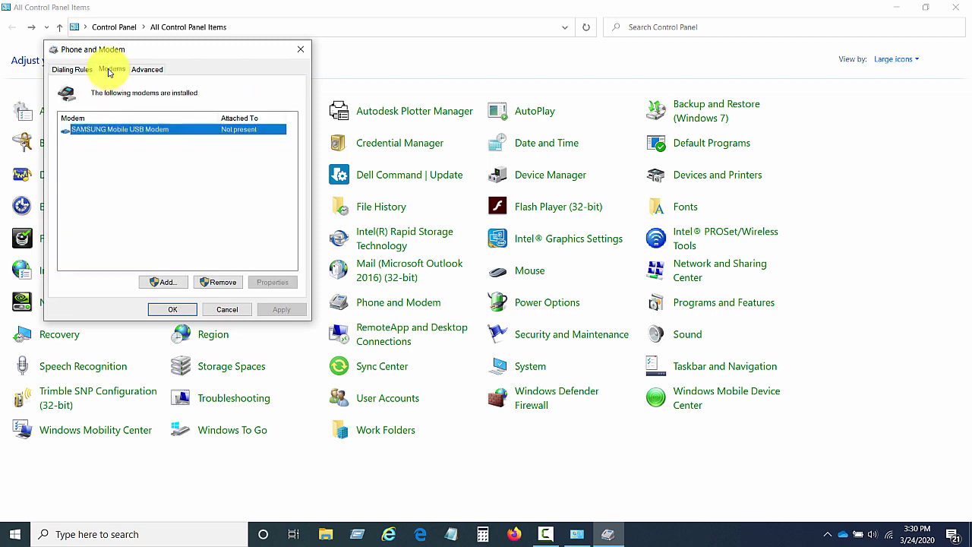
left_click(165, 283)
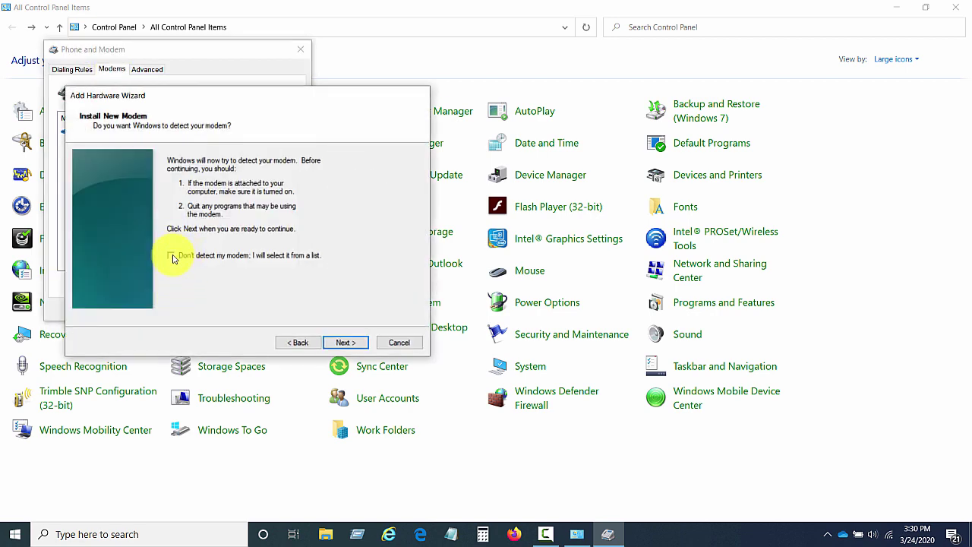
- Manually install a 'Communications cable between two computers' modem on COM9, then open Network and Sharing Center
left_click(172, 255)
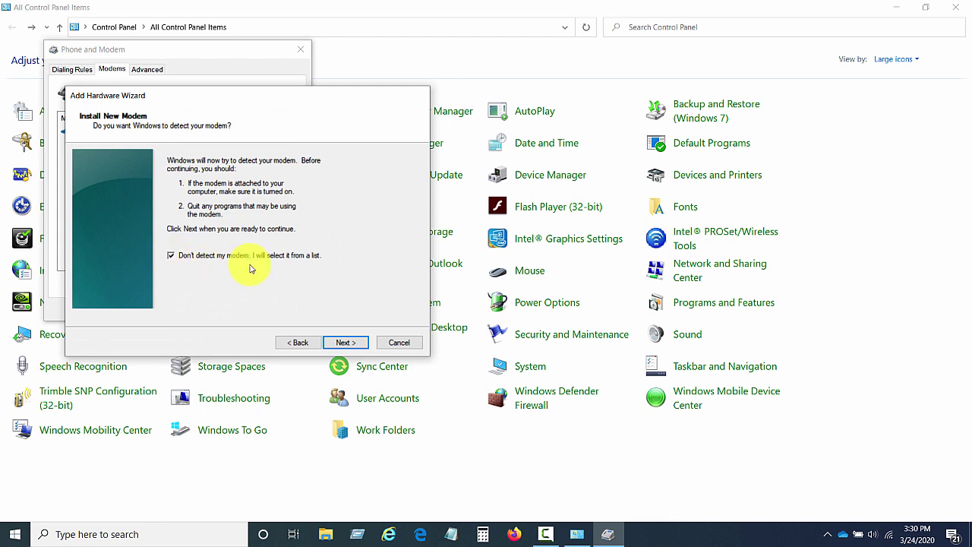
left_click(352, 343)
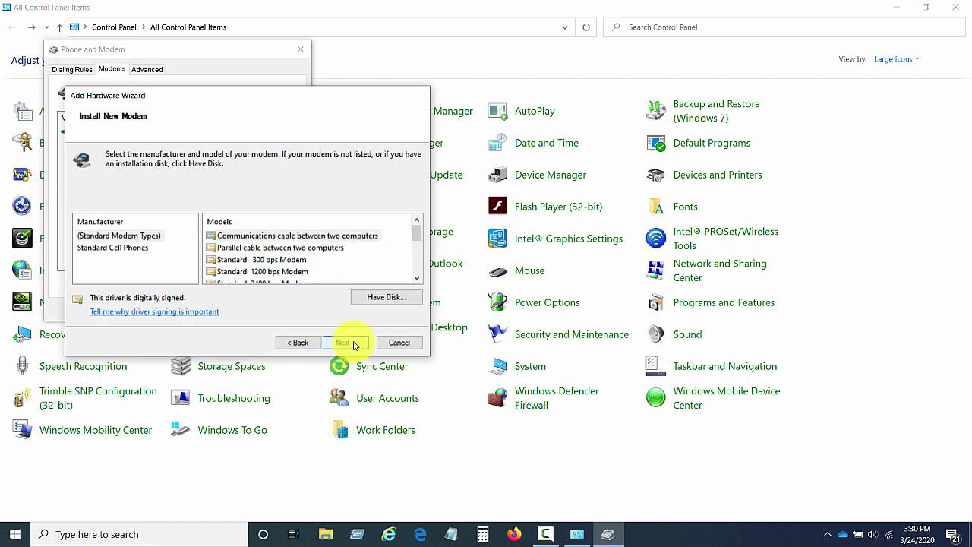
left_click(280, 236)
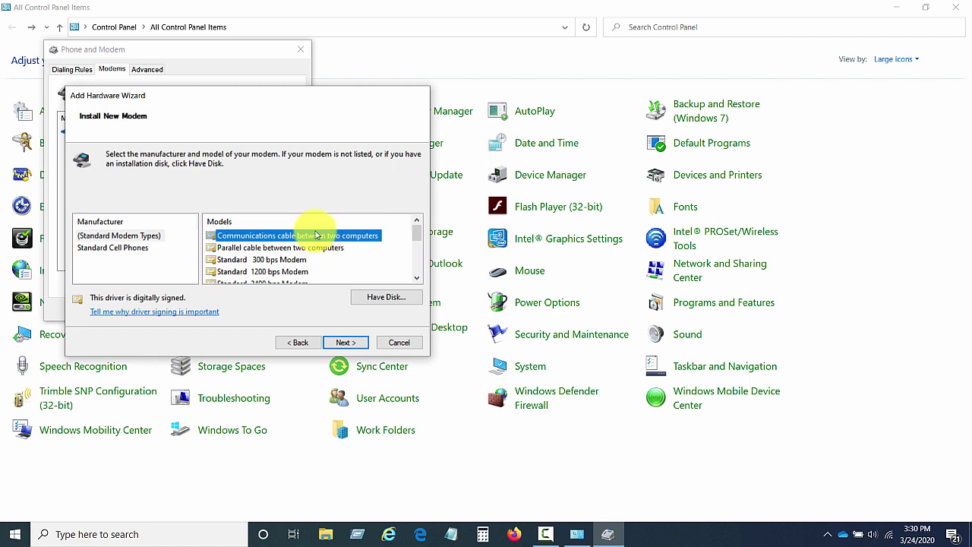
left_click(353, 344)
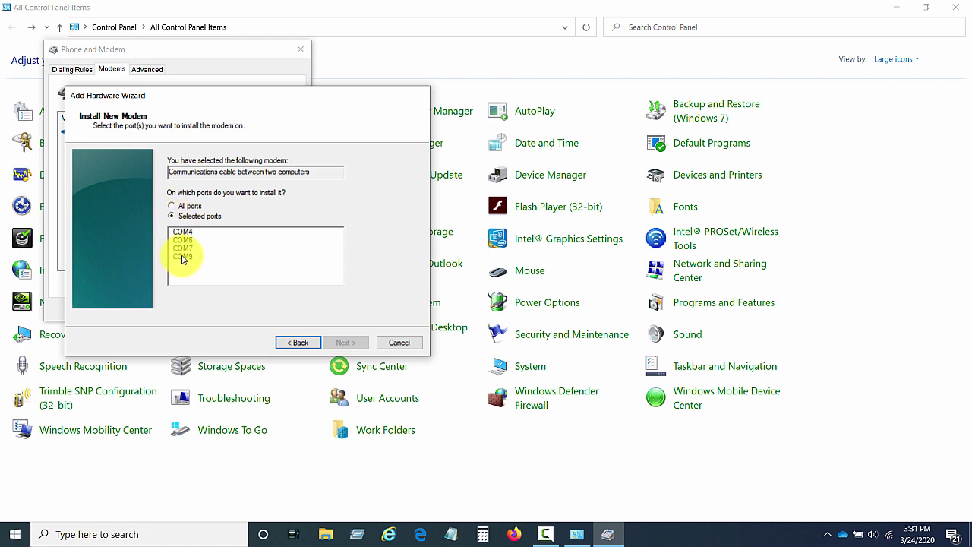
left_click(184, 257)
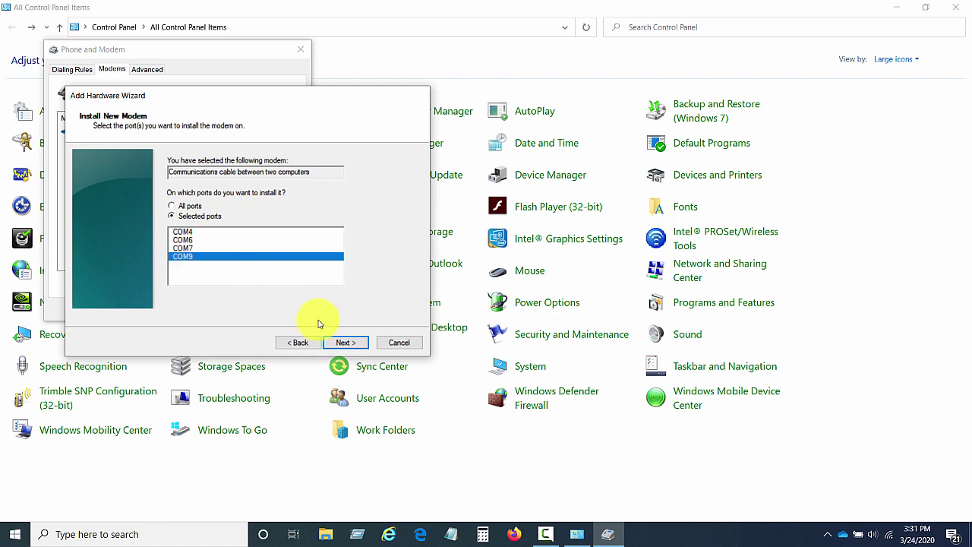
left_click(352, 342)
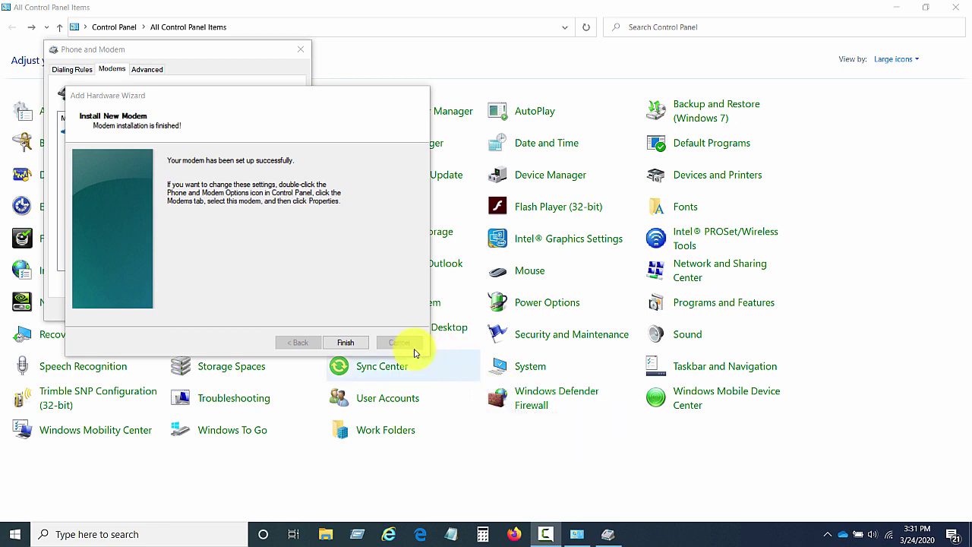
left_click(351, 343)
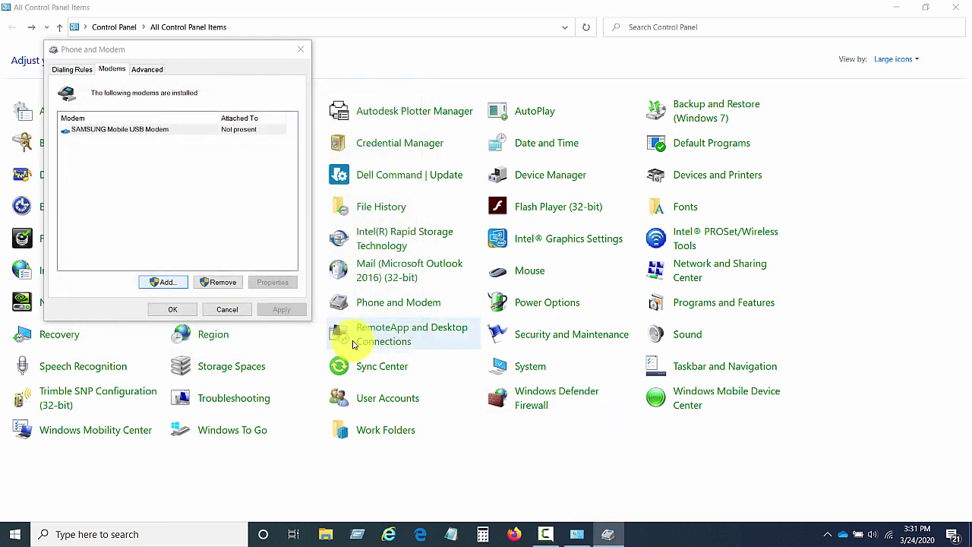
left_click(173, 310)
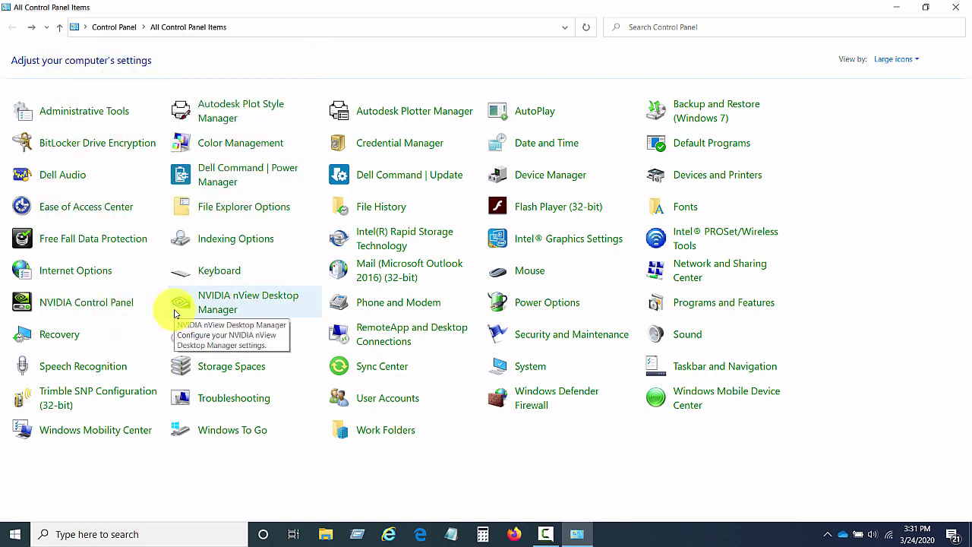
left_click(712, 268)
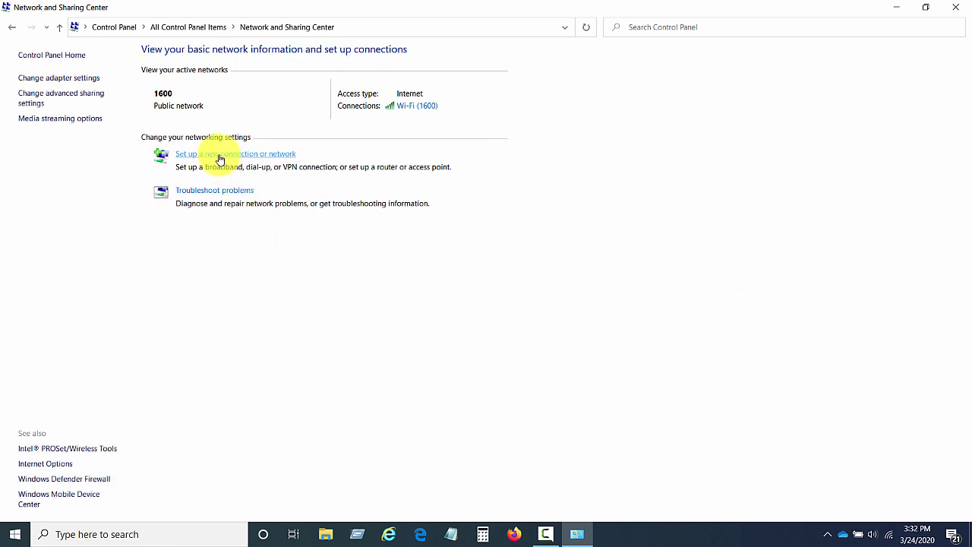
- Set up a new Connect to the Internet connection anyway, choosing a new Dial-up connection
left_click(220, 155)
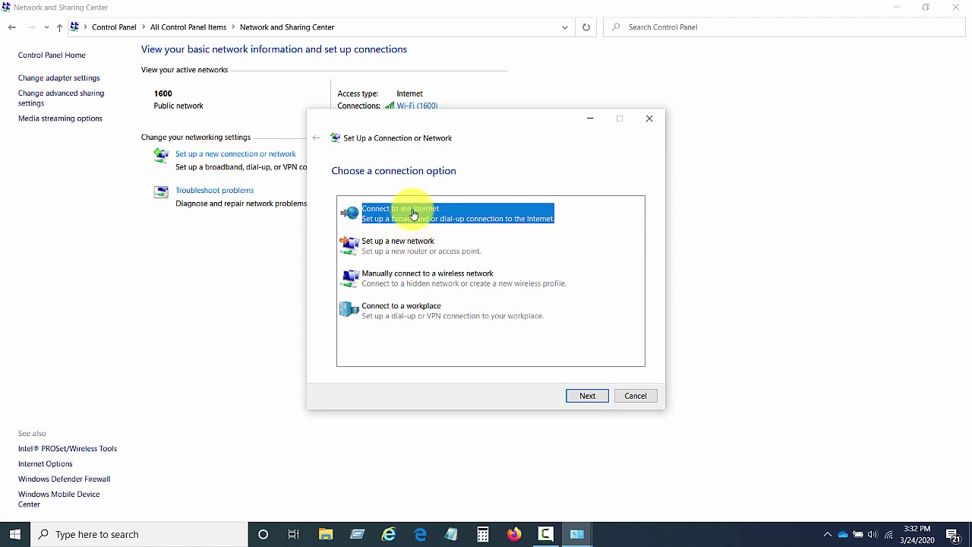
left_click(584, 398)
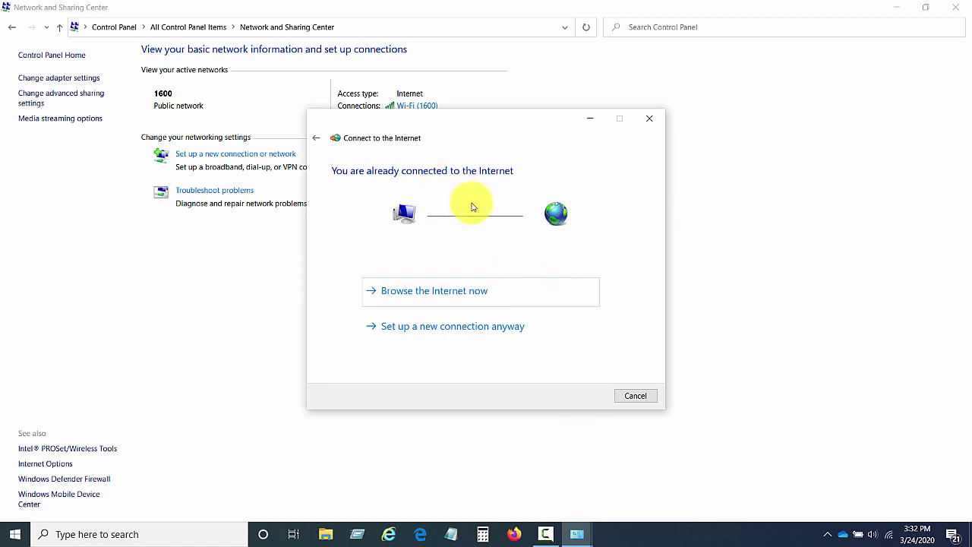
left_click(428, 331)
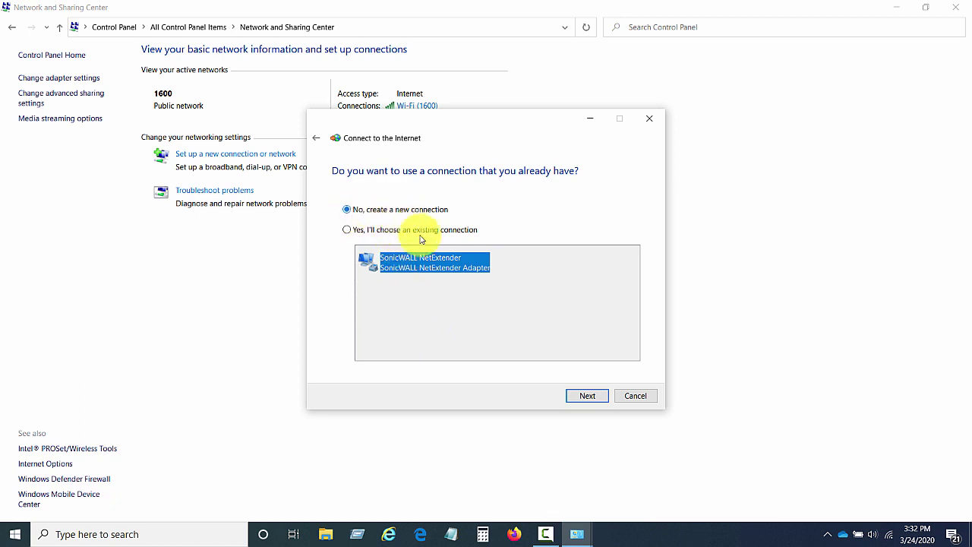
left_click(591, 396)
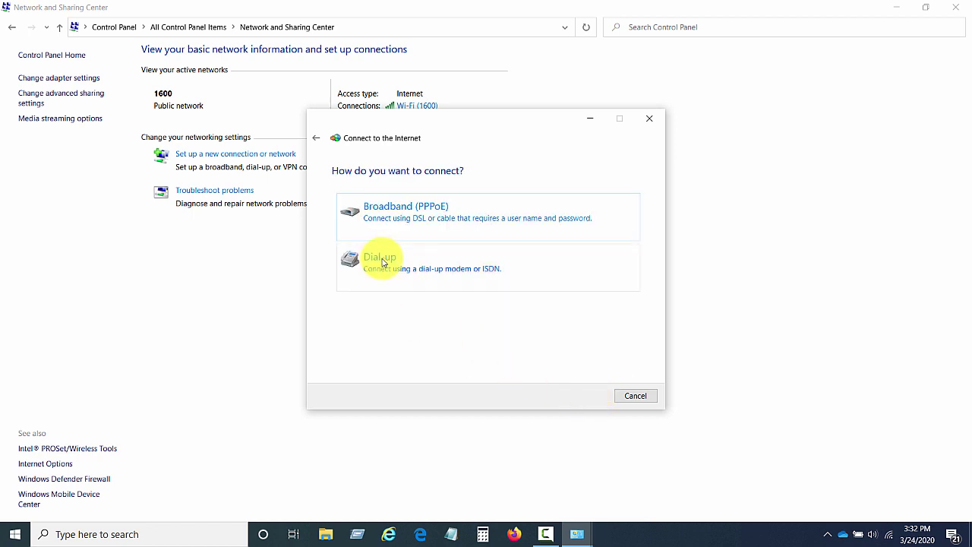
left_click(384, 263)
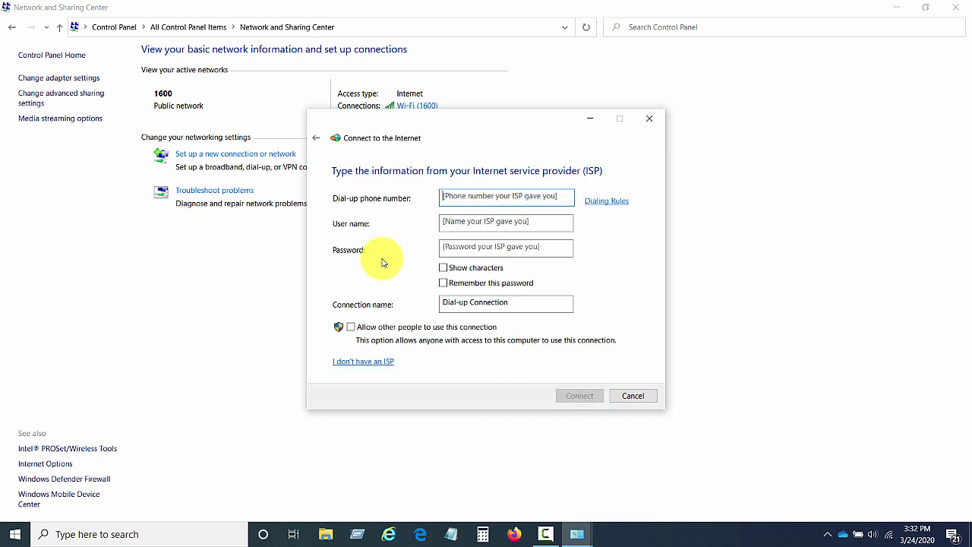
- Enter dial-up phone number 1 and name the connection R8s0513
left_click(460, 198)
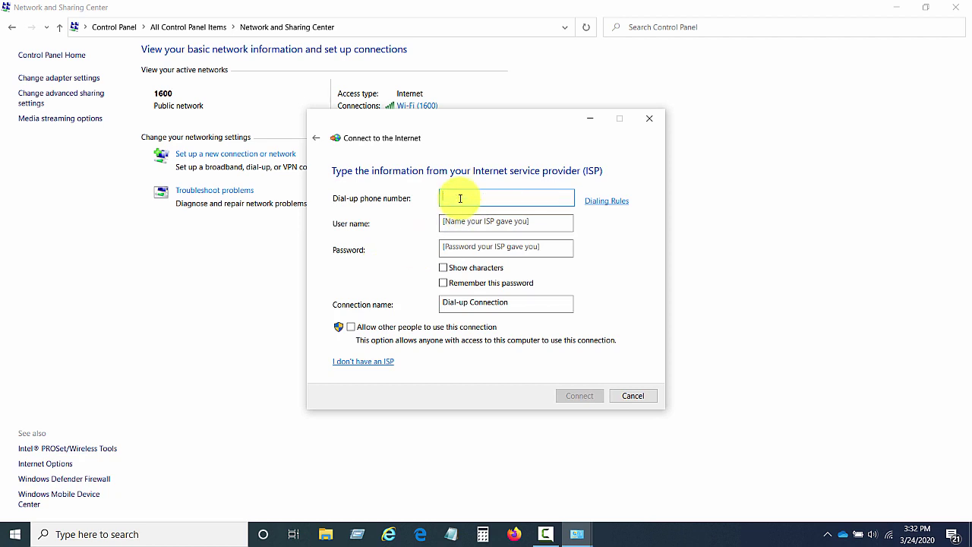
type("1")
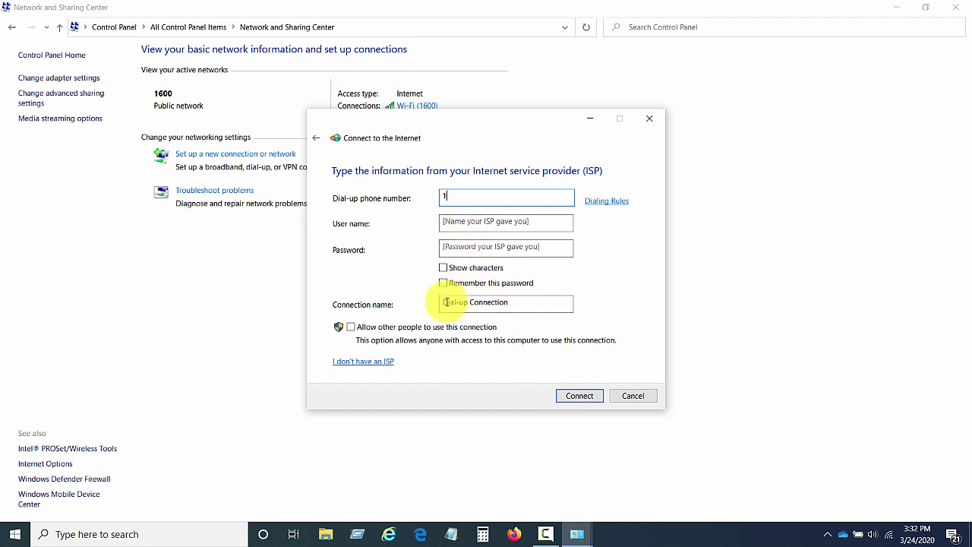
left_click_drag(516, 302, 389, 309)
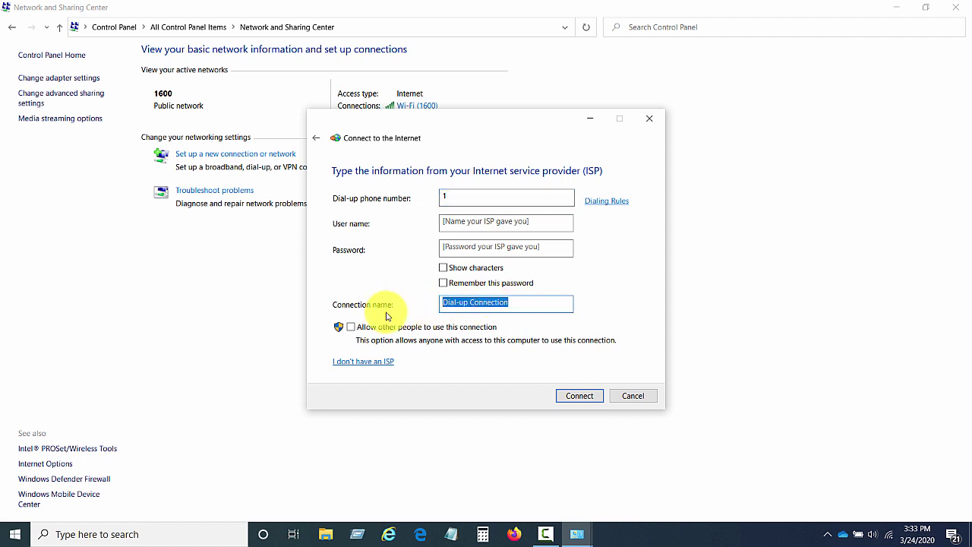
type("R8s")
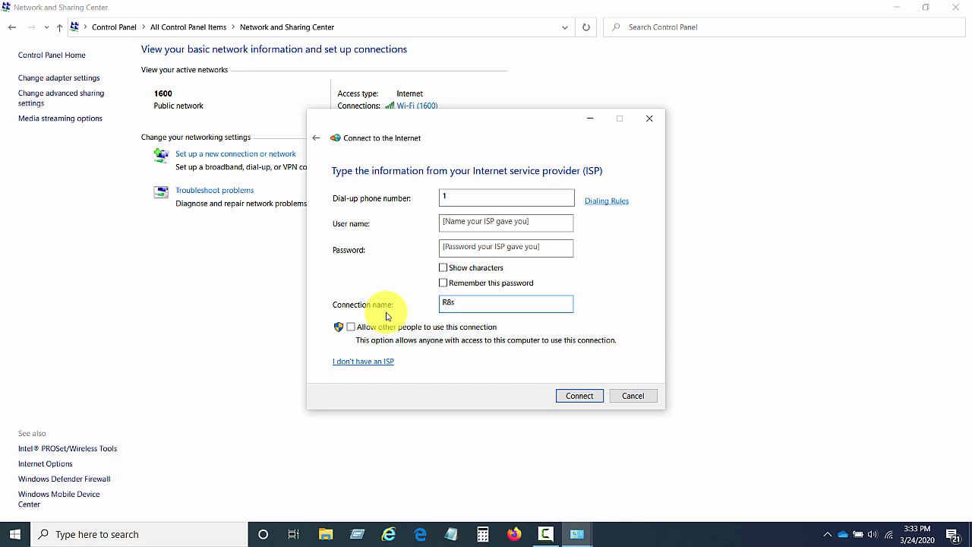
type("0513")
double_click(462, 306)
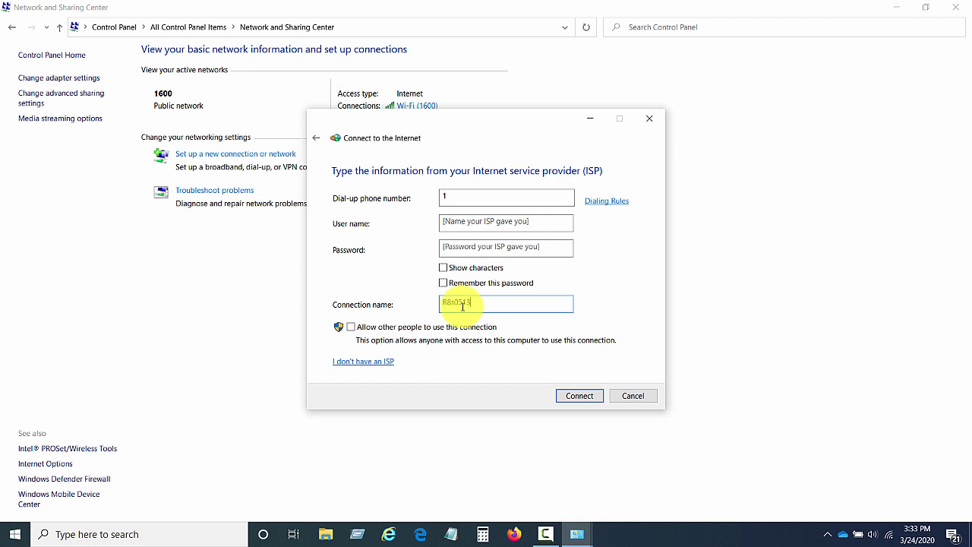
key("End")
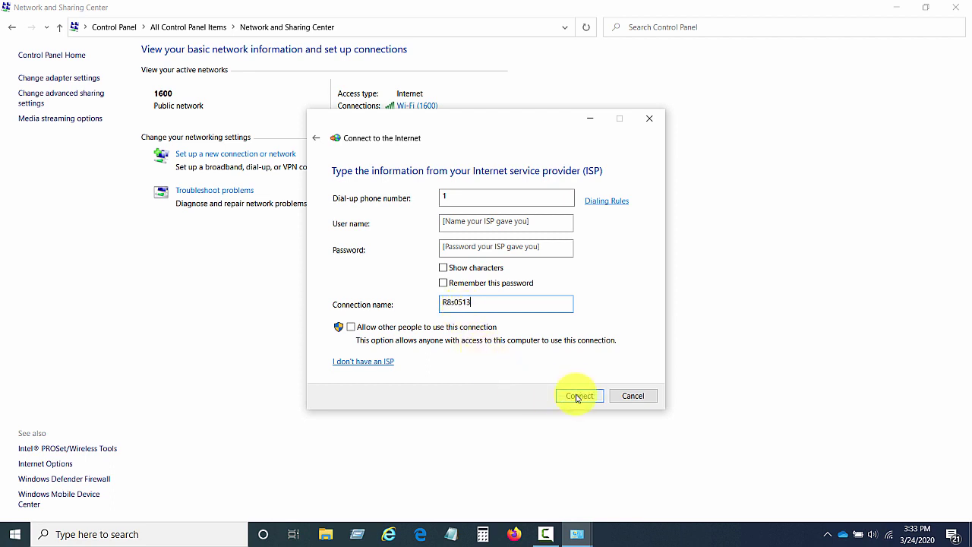
- Create the R8s0513 connection, skip the connection attempt, and close the wizard
left_click(577, 398)
left_click(577, 401)
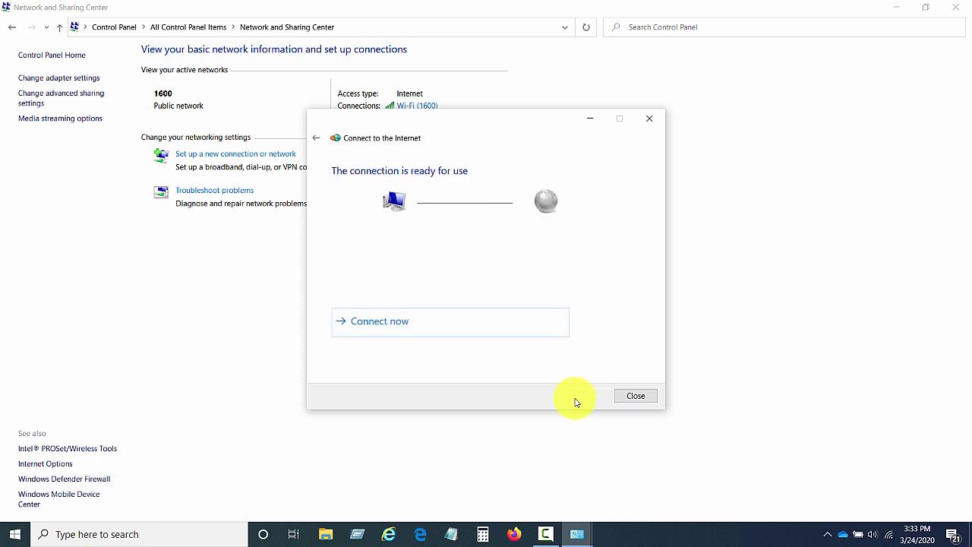
left_click(635, 396)
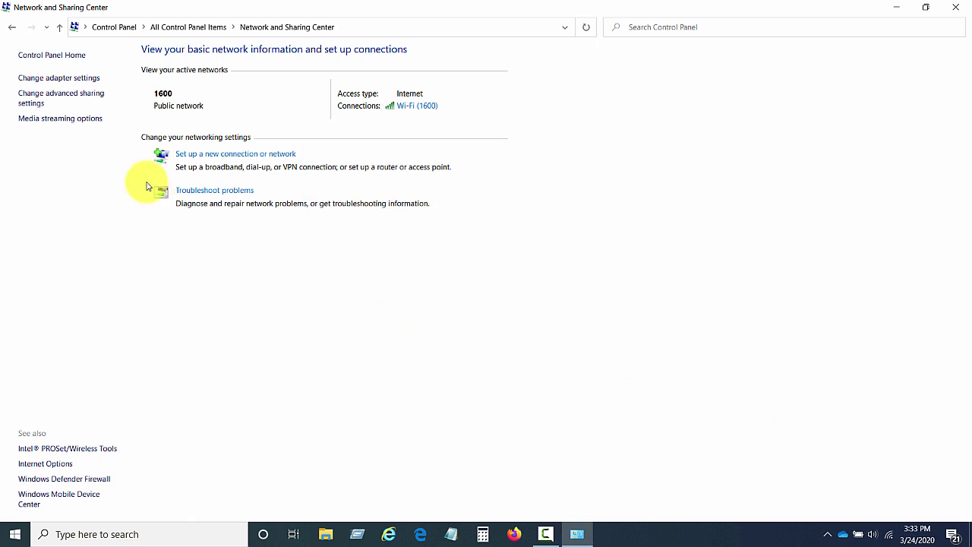
- Clear the phone number in R8s0513's properties, save, and return to Network and Sharing Center
left_click(58, 81)
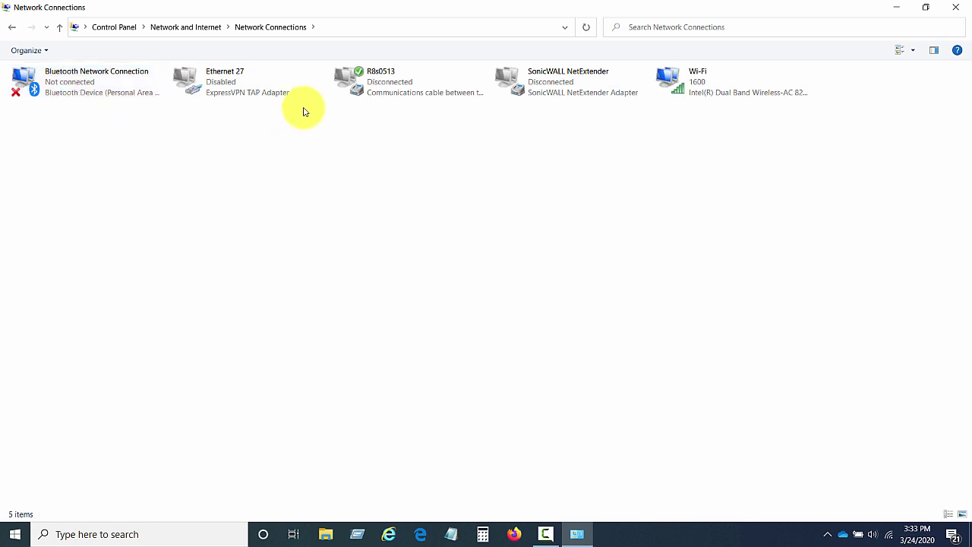
right_click(386, 89)
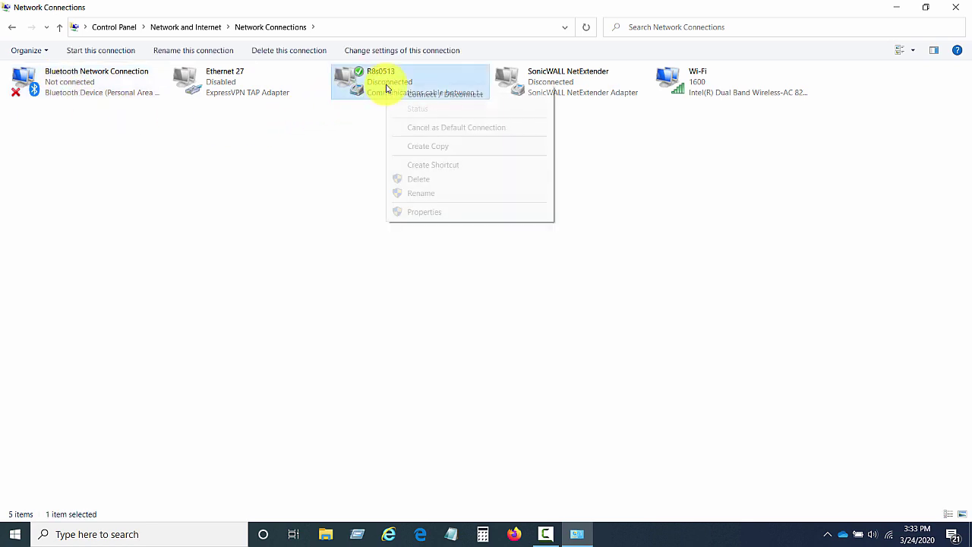
left_click(425, 213)
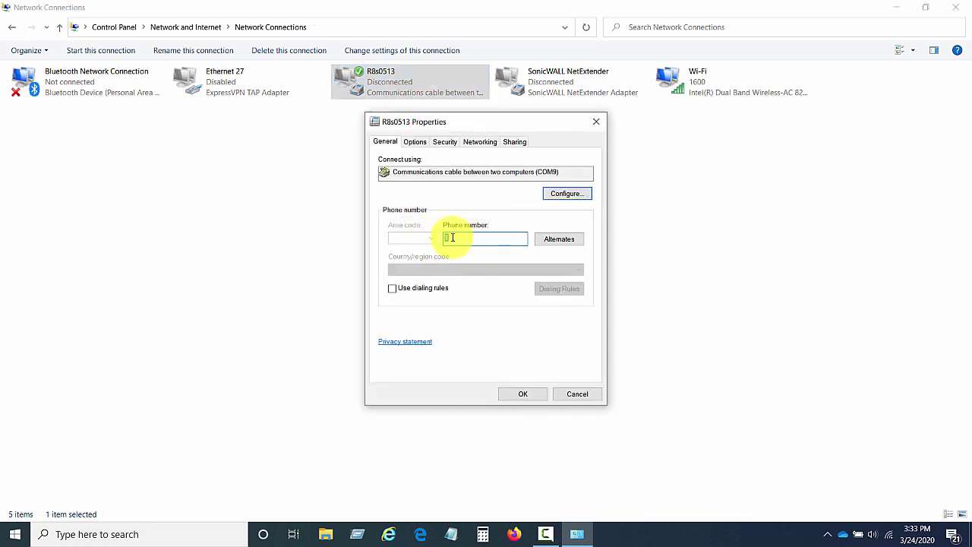
key("BackSpace")
left_click(521, 393)
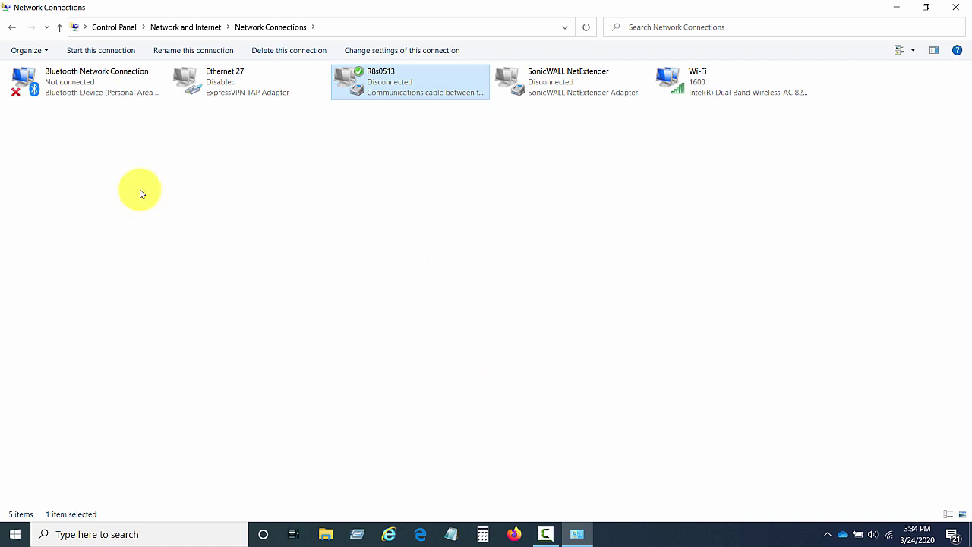
left_click(11, 29)
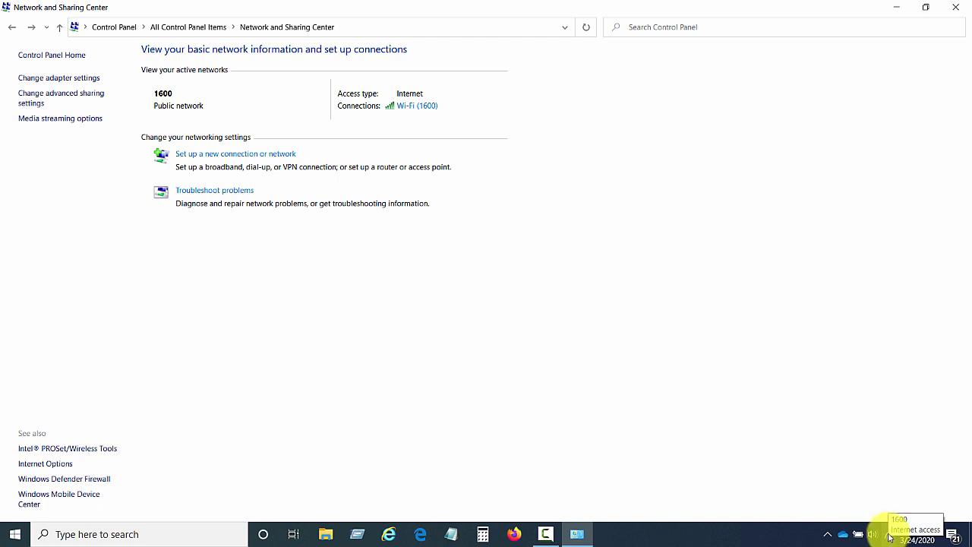
- Dial the R8s0513 connection from the network tray list, then close Settings once connected
left_click(890, 537)
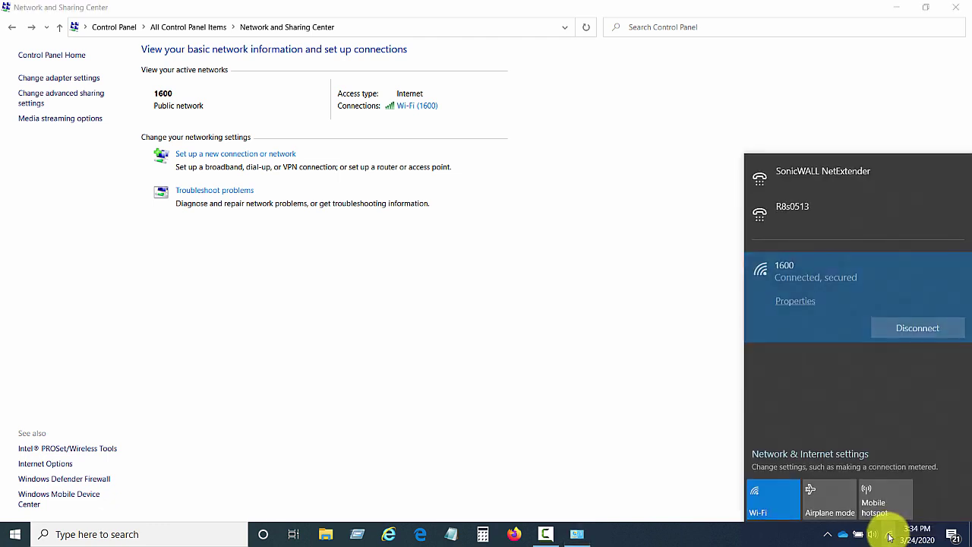
left_click(808, 207)
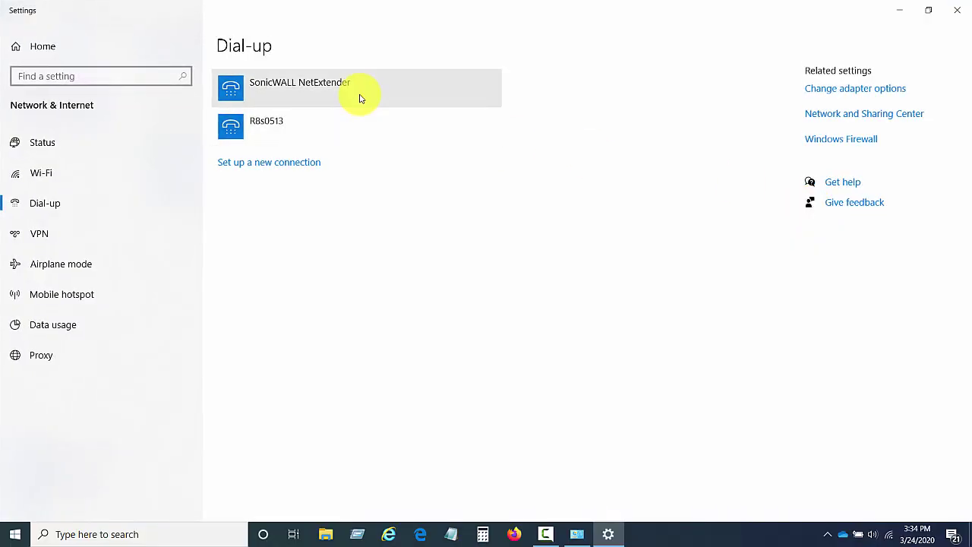
left_click(266, 126)
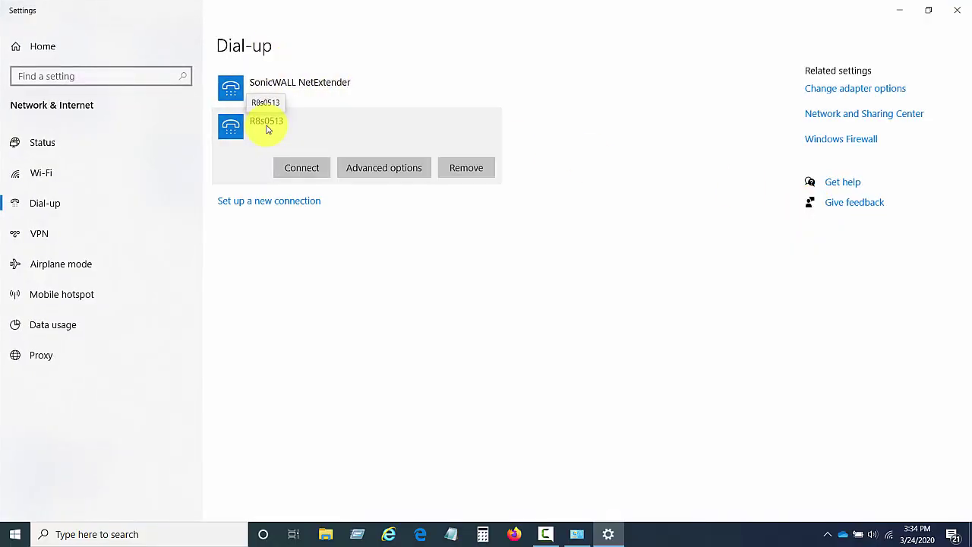
left_click(308, 174)
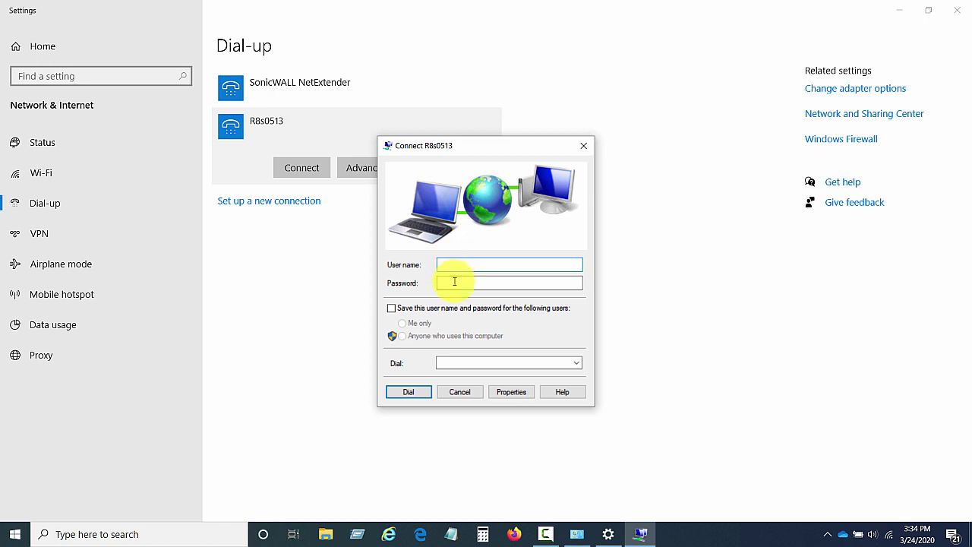
left_click(407, 391)
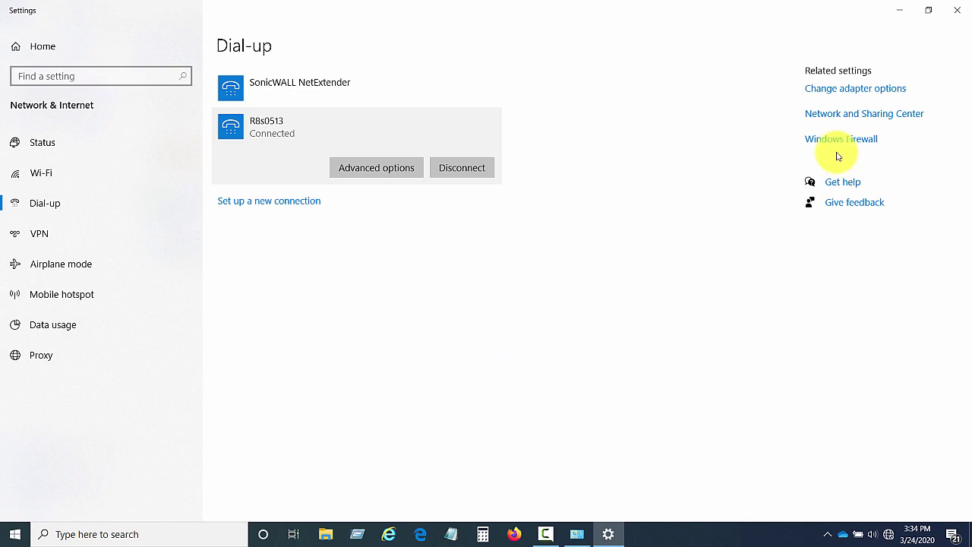
left_click(955, 14)
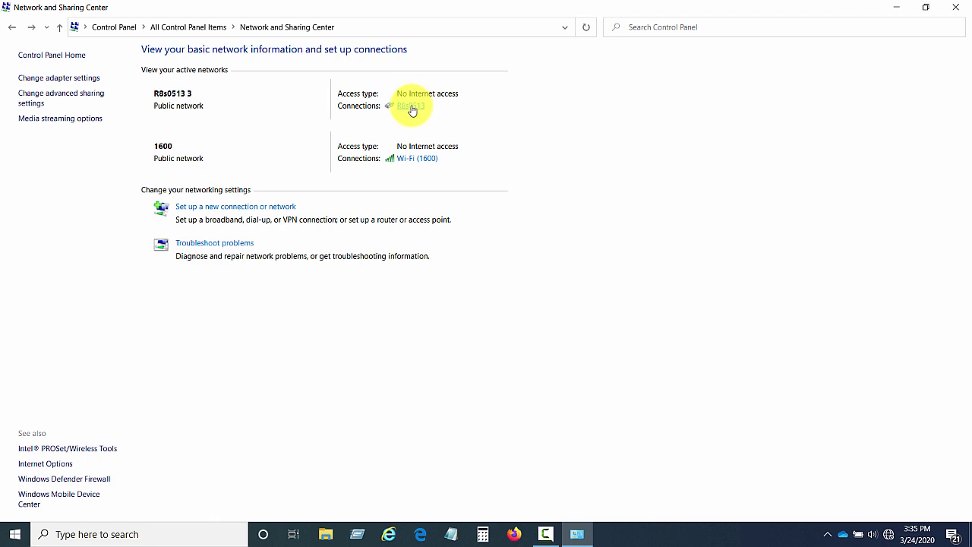
left_click(411, 109)
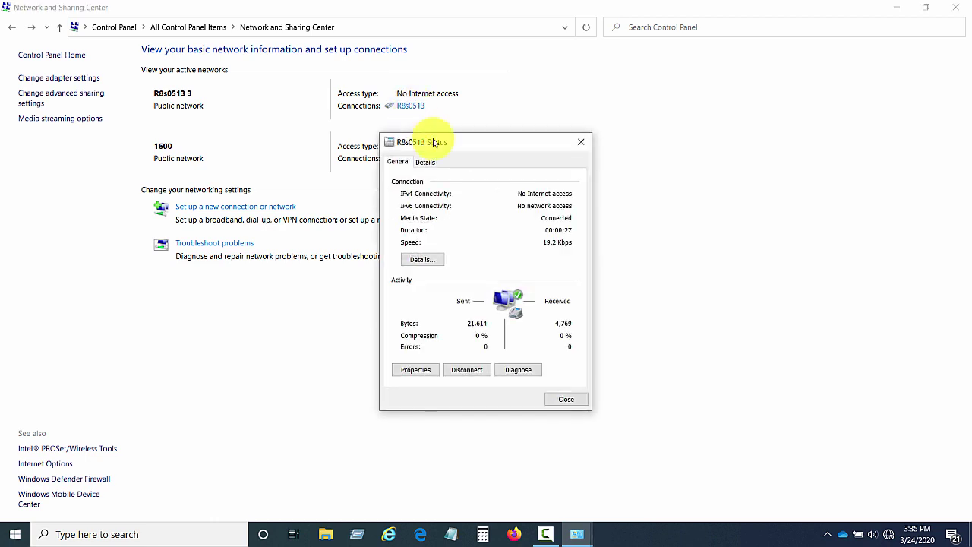
left_click(422, 261)
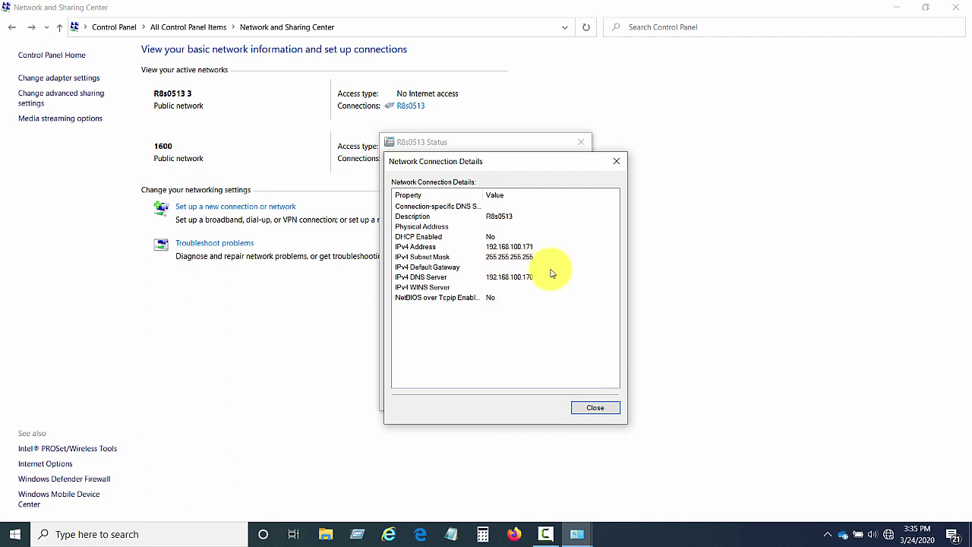
left_click(596, 410)
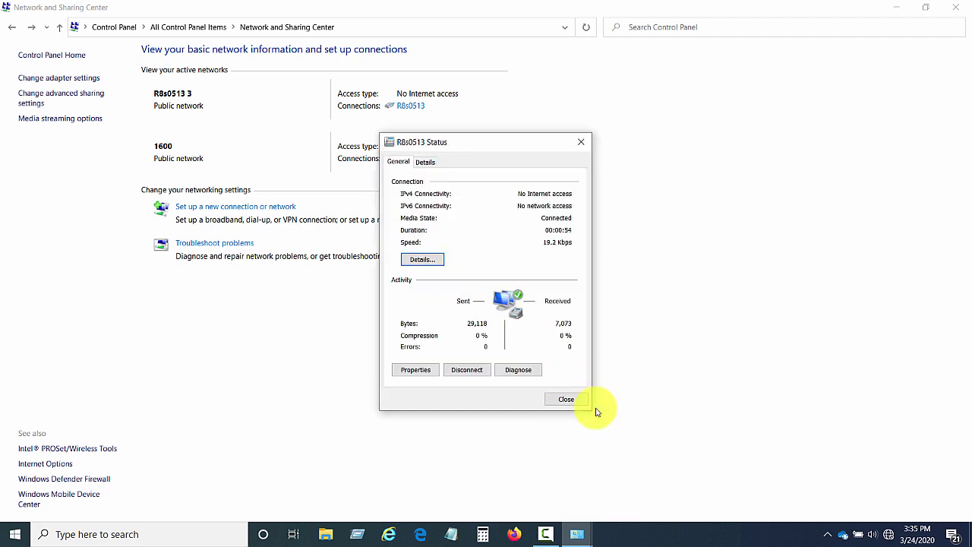
left_click(570, 401)
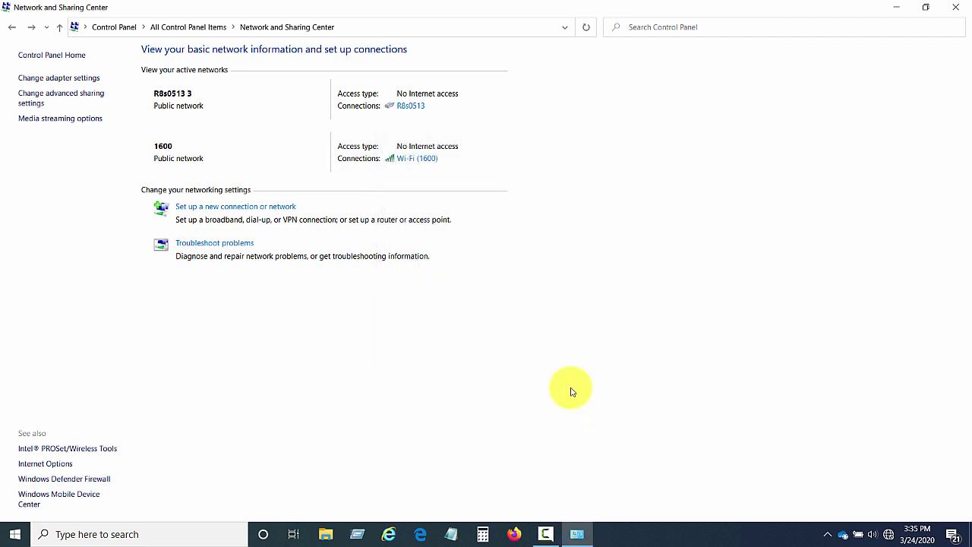
- Open Firefox and go to the receiver address 192.168.100.170
left_click(514, 535)
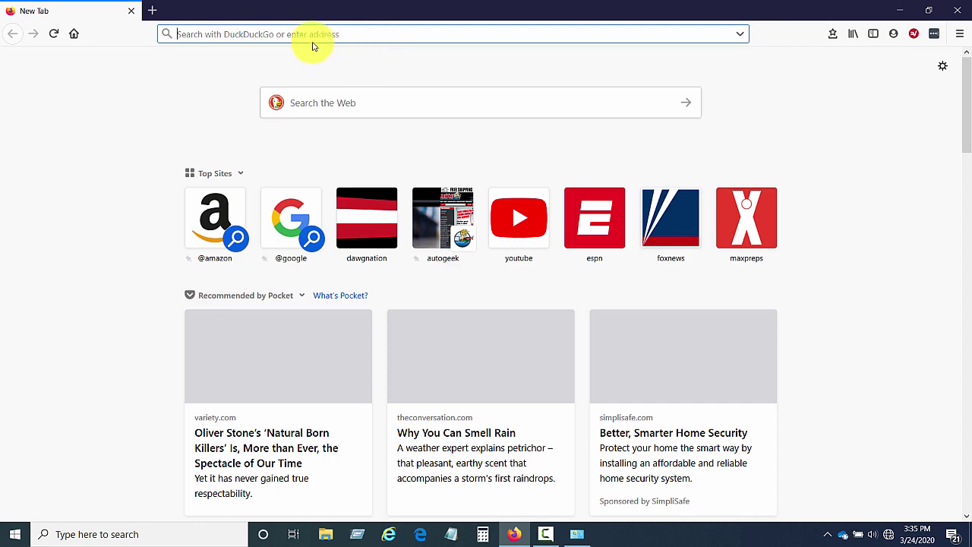
type("19")
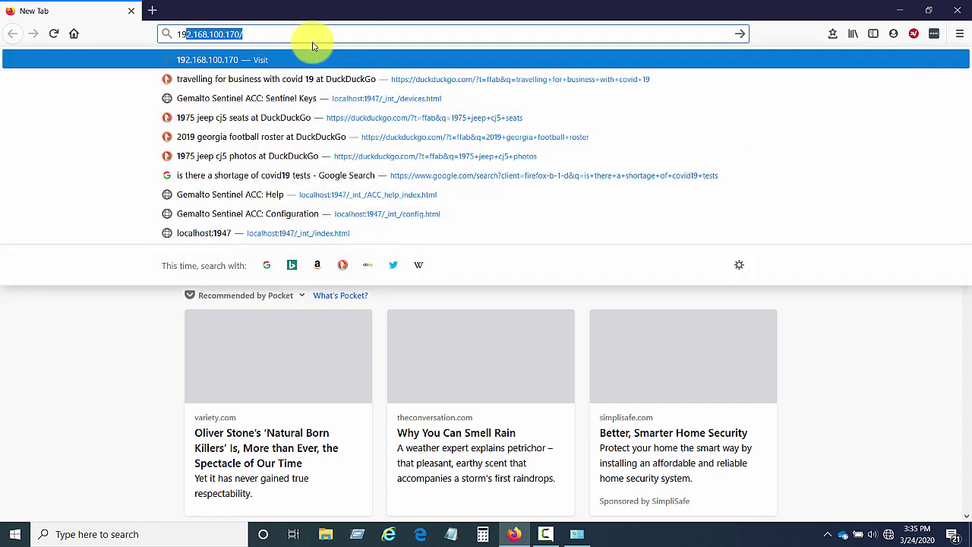
type(".")
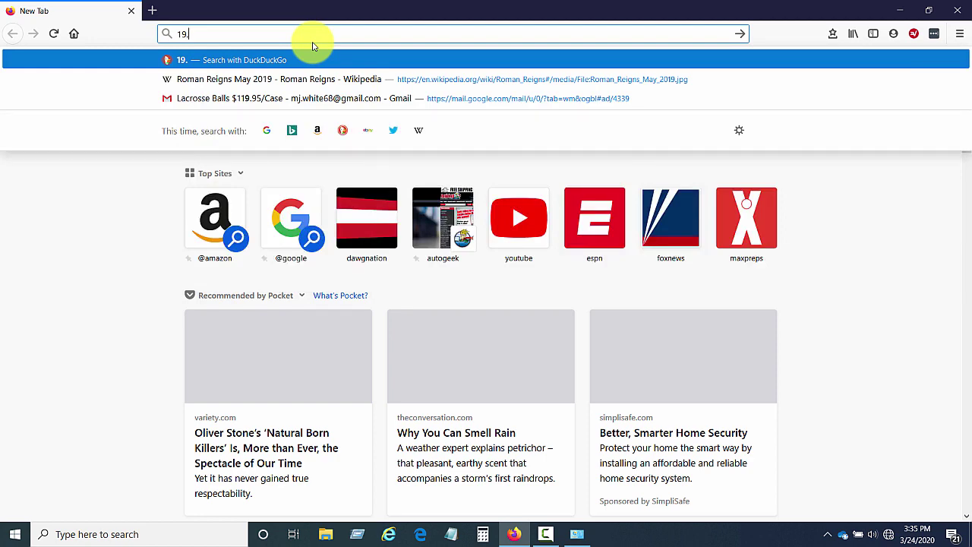
key("BackSpace")
type("2.1")
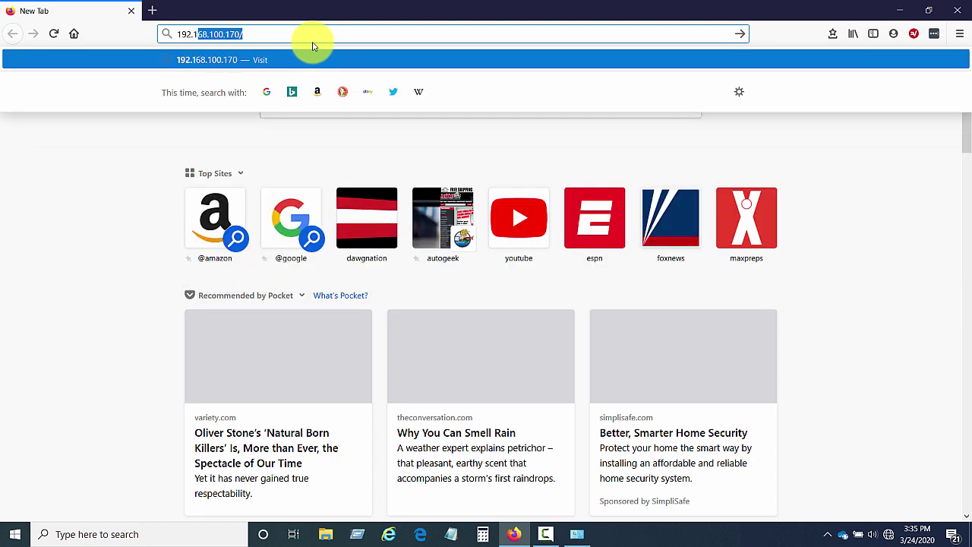
type("68.100")
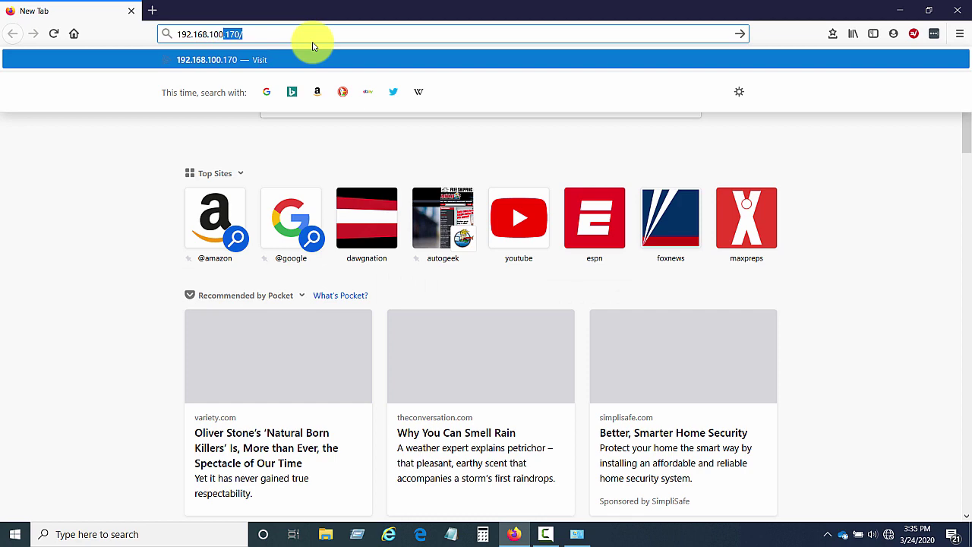
type(".170")
key("Return")
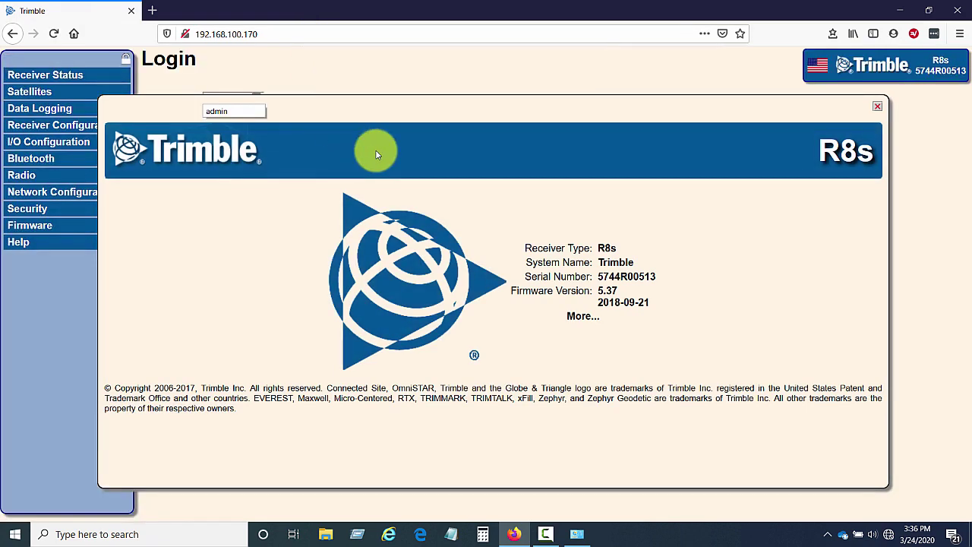
- Dismiss the receiver splash and Firefox notice, then fill in the login user name and password
left_click(375, 151)
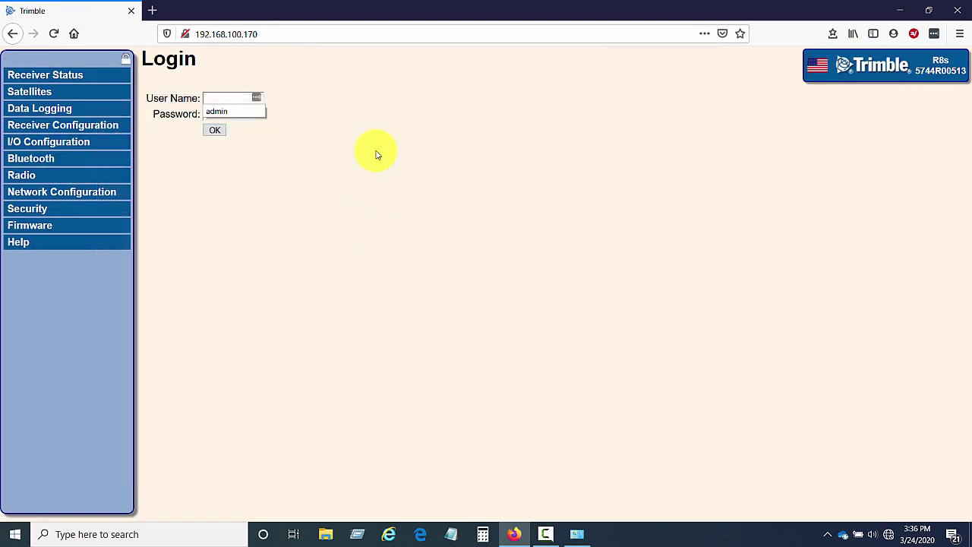
left_click(228, 97)
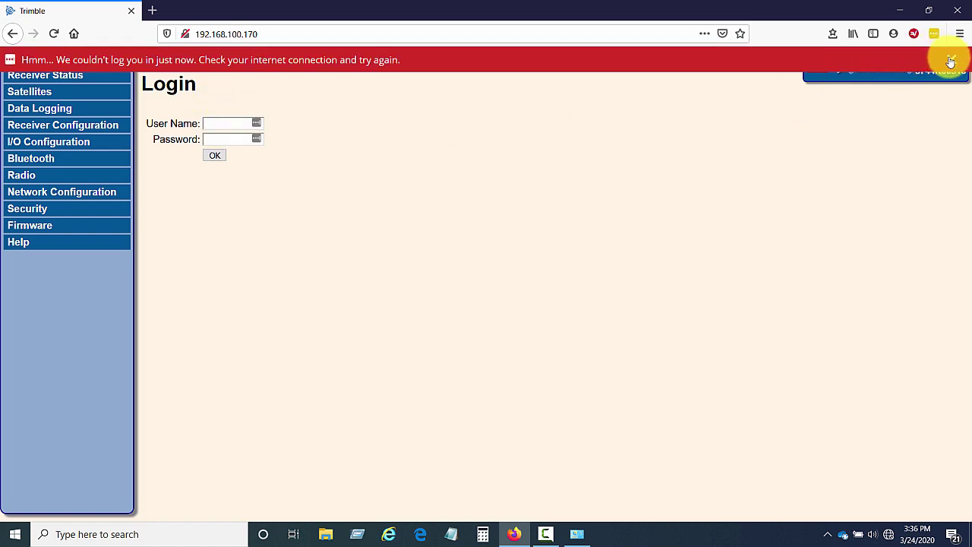
left_click(950, 60)
left_click(229, 97)
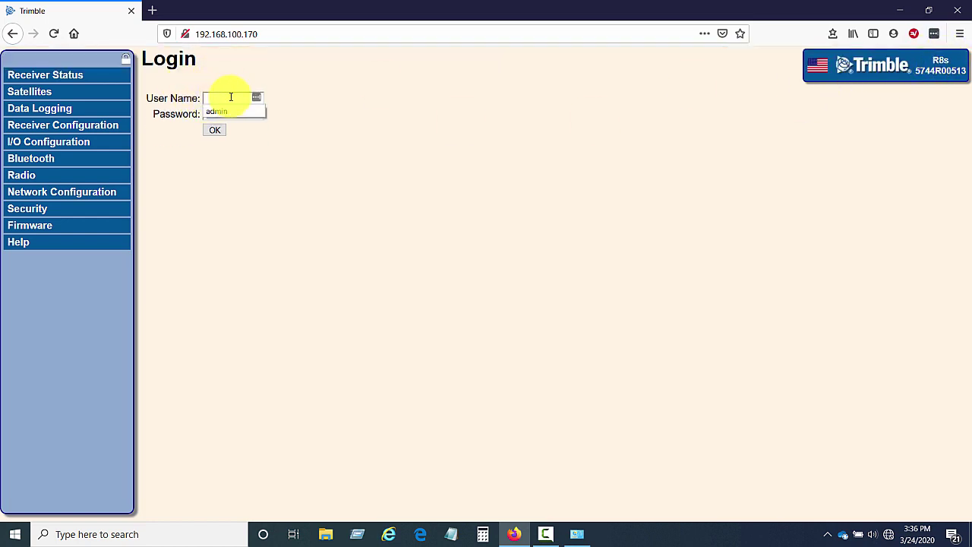
type("admin")
left_click(232, 111)
left_click(237, 114)
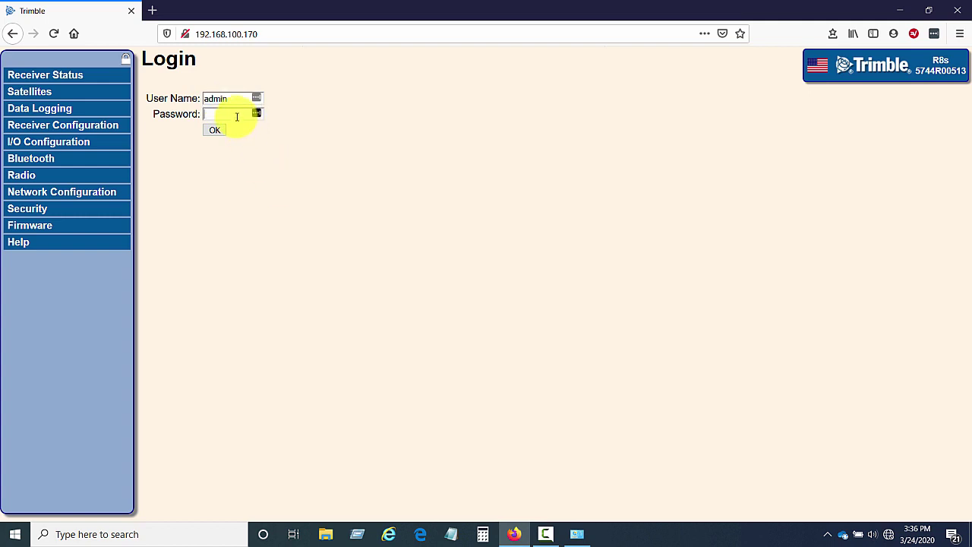
type("•")
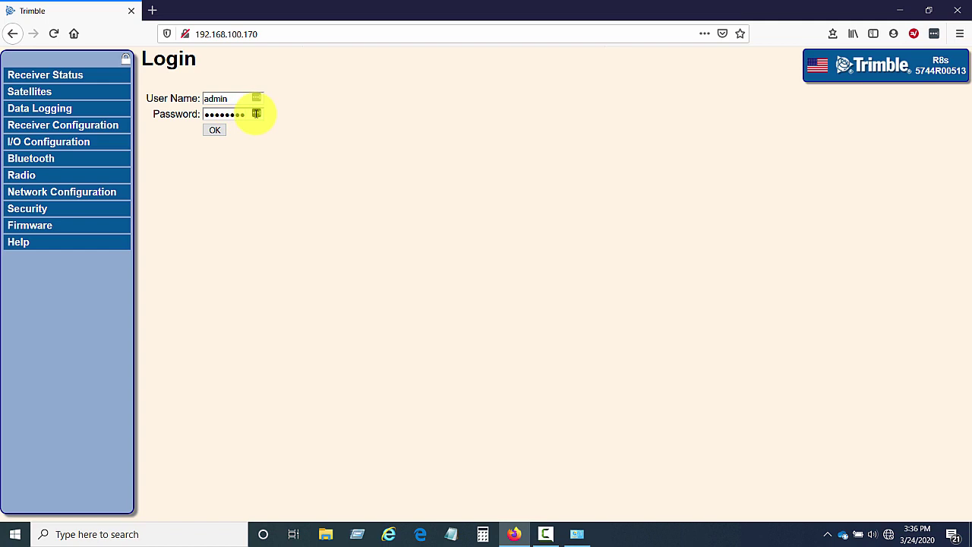
- Log in without saving the password, view the receiver's Activity page, then close Firefox
left_click(213, 130)
left_click(346, 144)
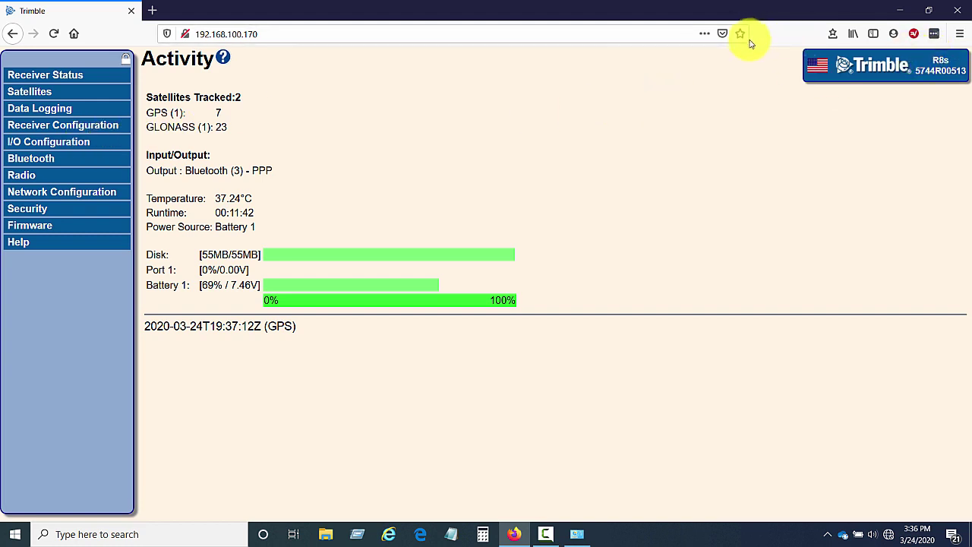
left_click(958, 9)
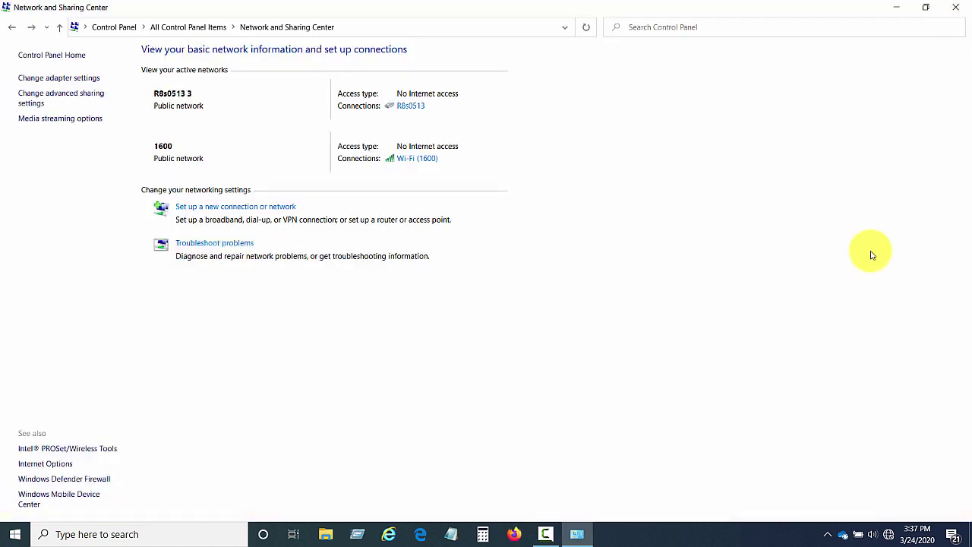
- Disconnect the R8s0513 dial-up connection from the tray network list and close Settings
mouse_move(890, 538)
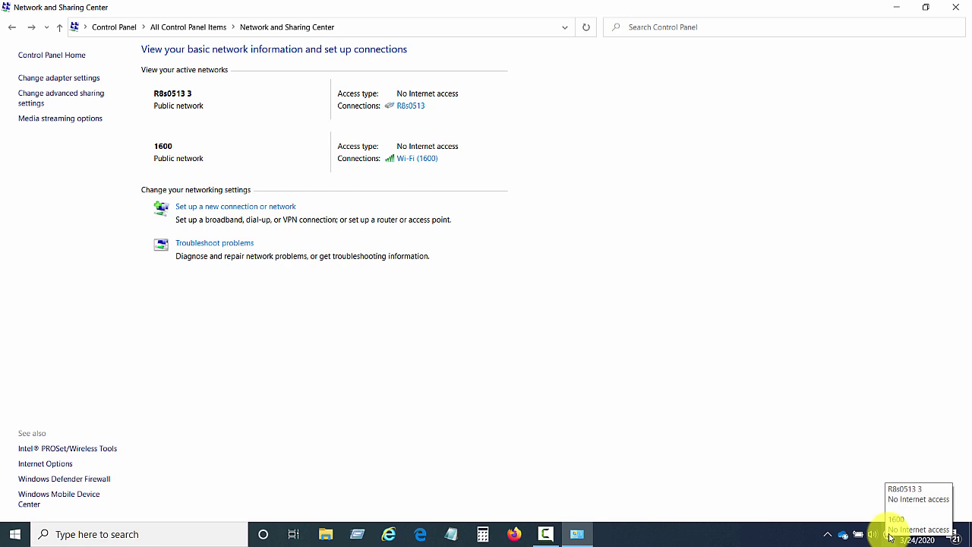
left_click(890, 537)
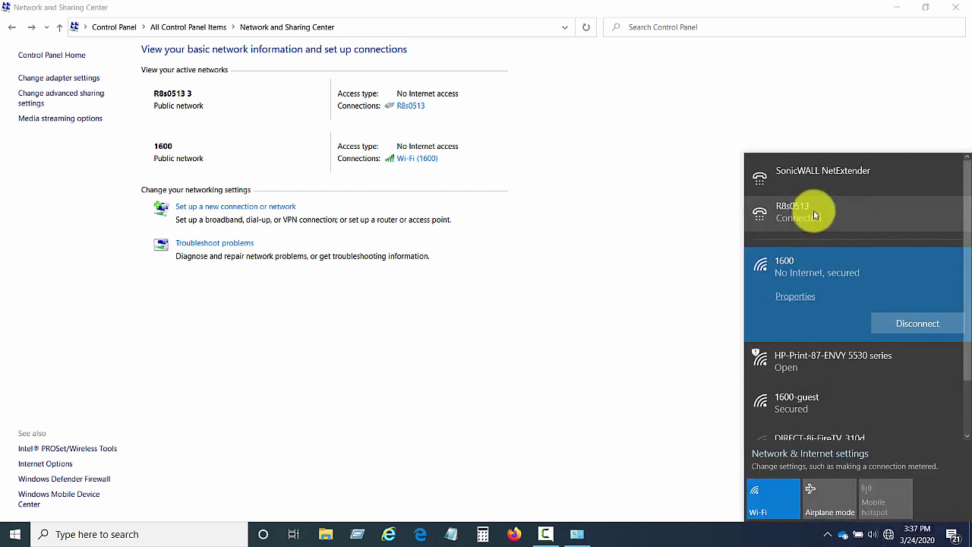
left_click(813, 214)
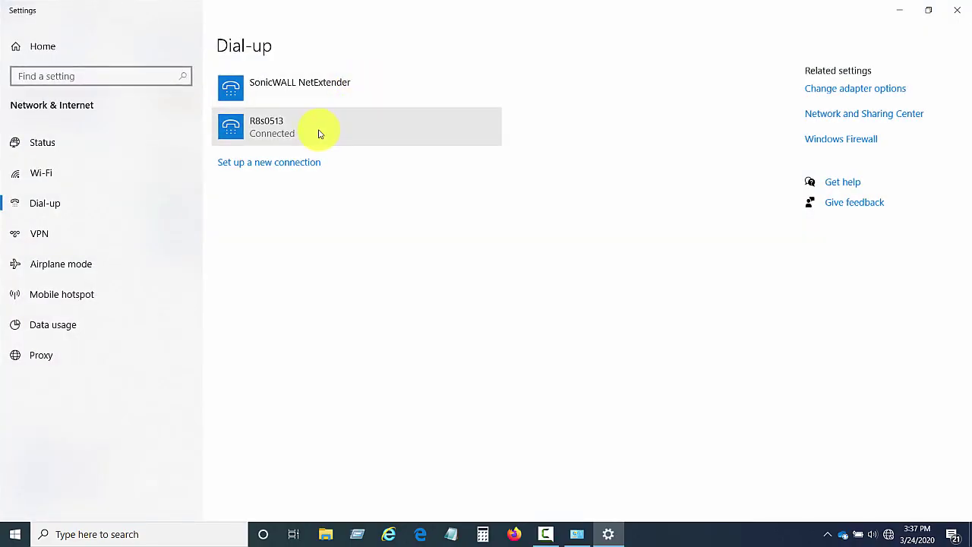
left_click(319, 134)
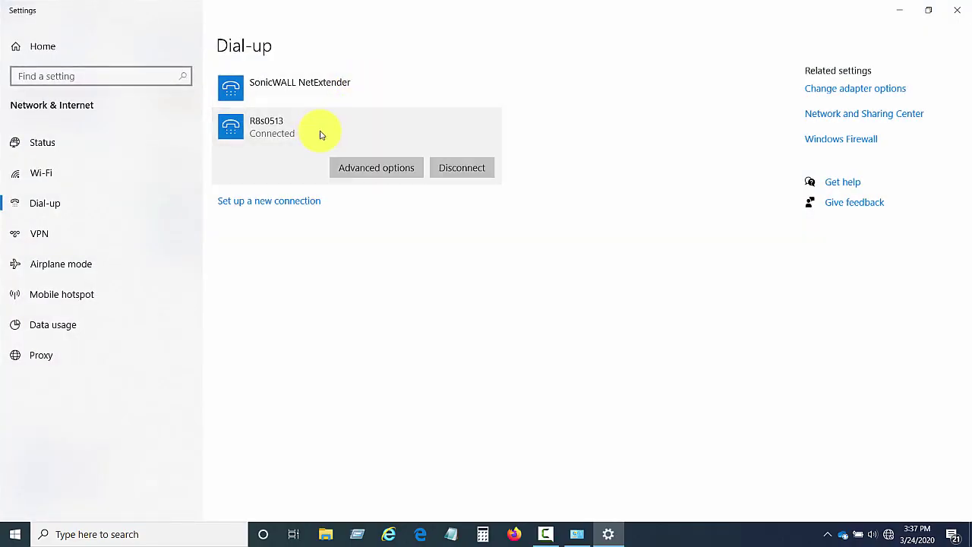
left_click(461, 169)
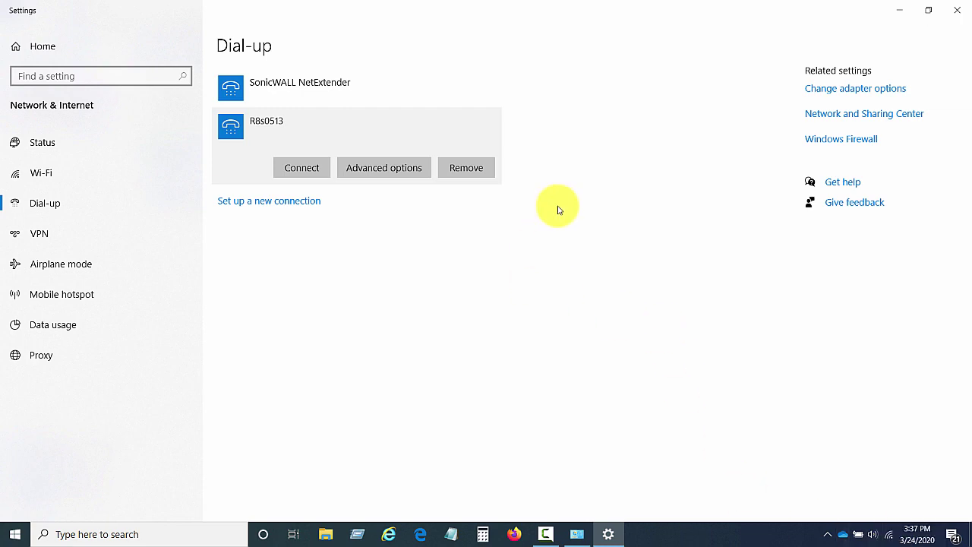
left_click(960, 10)
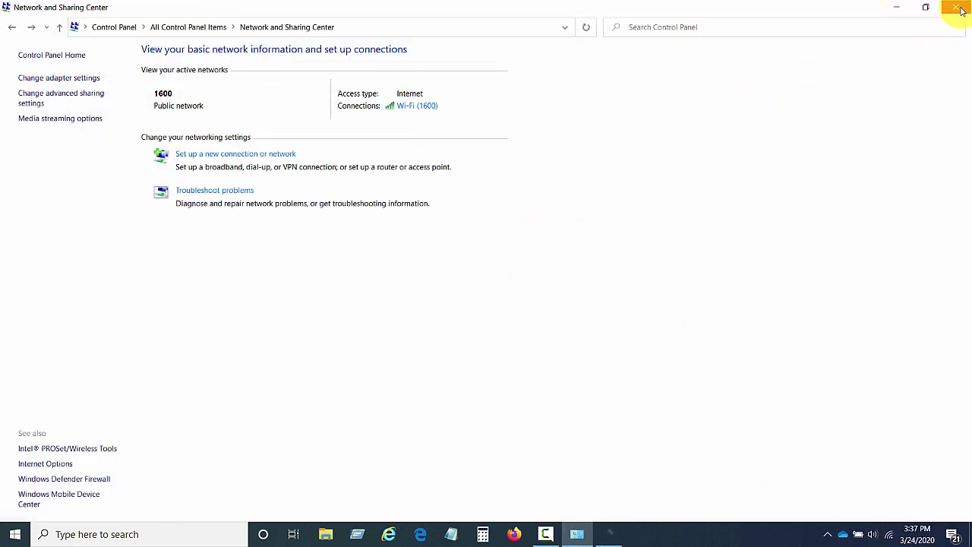
- Reconnect R8s0513 from the tray network list, dialing with blank credentials
left_click(960, 9)
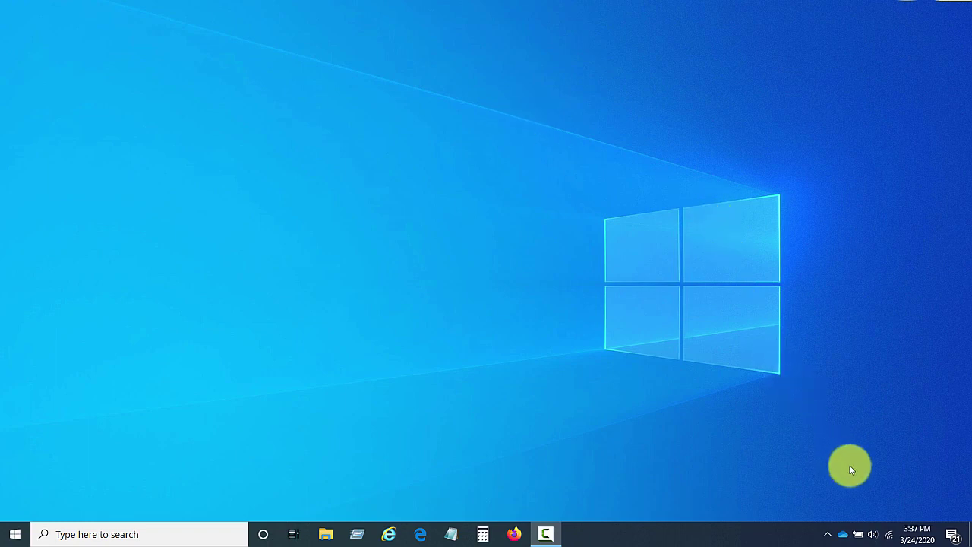
left_click(888, 534)
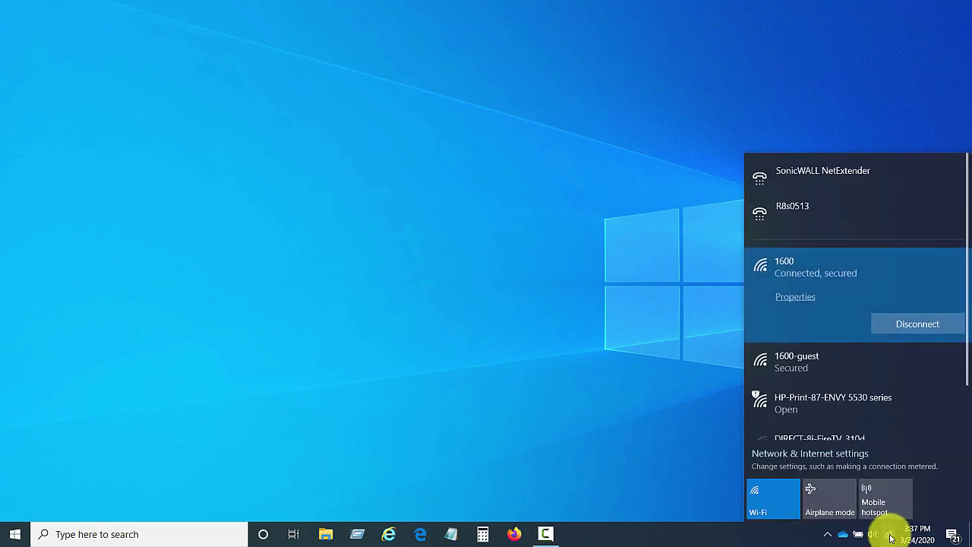
left_click(815, 209)
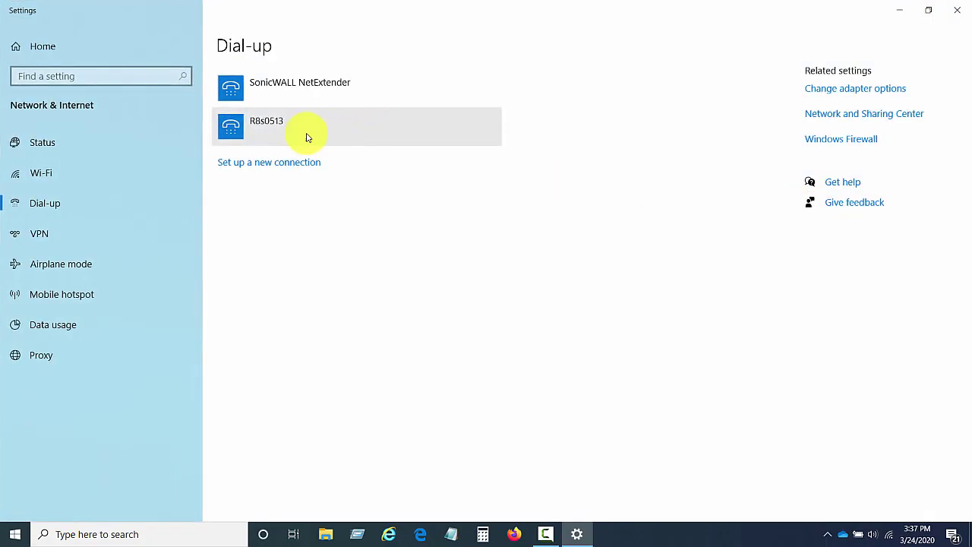
left_click(280, 126)
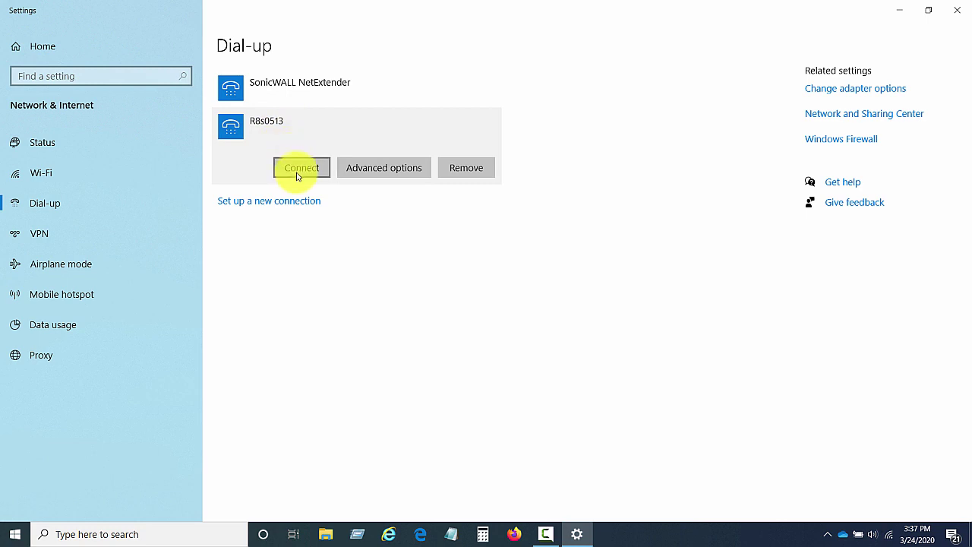
left_click(297, 172)
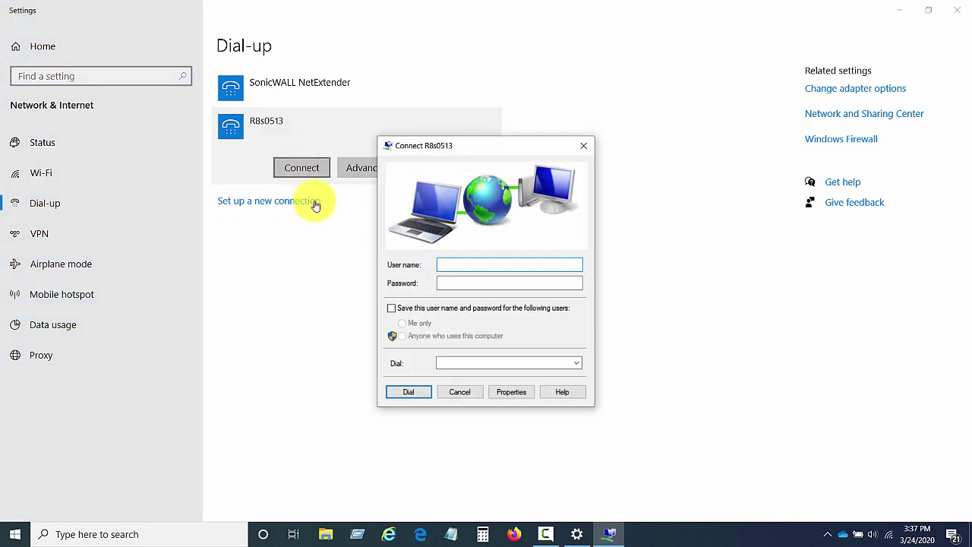
left_click(404, 392)
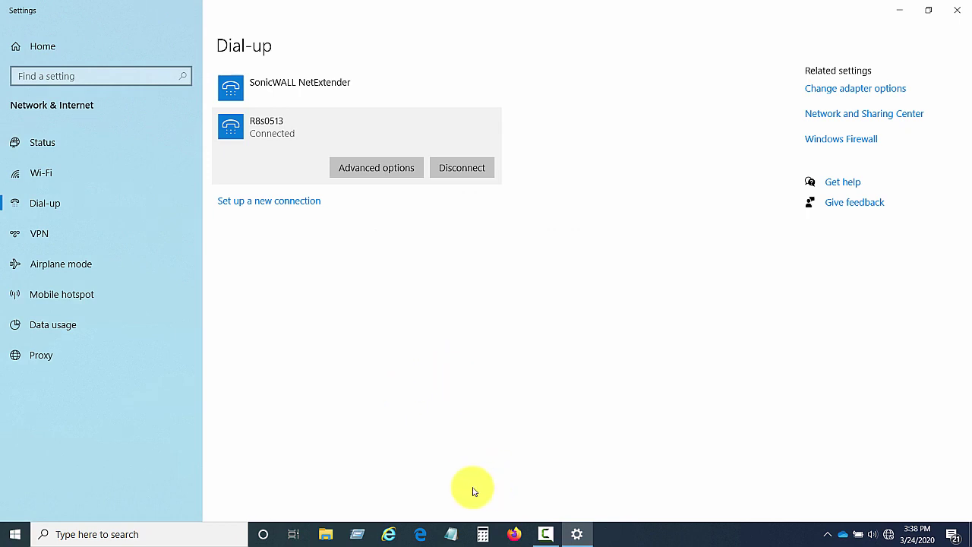
left_click(133, 534)
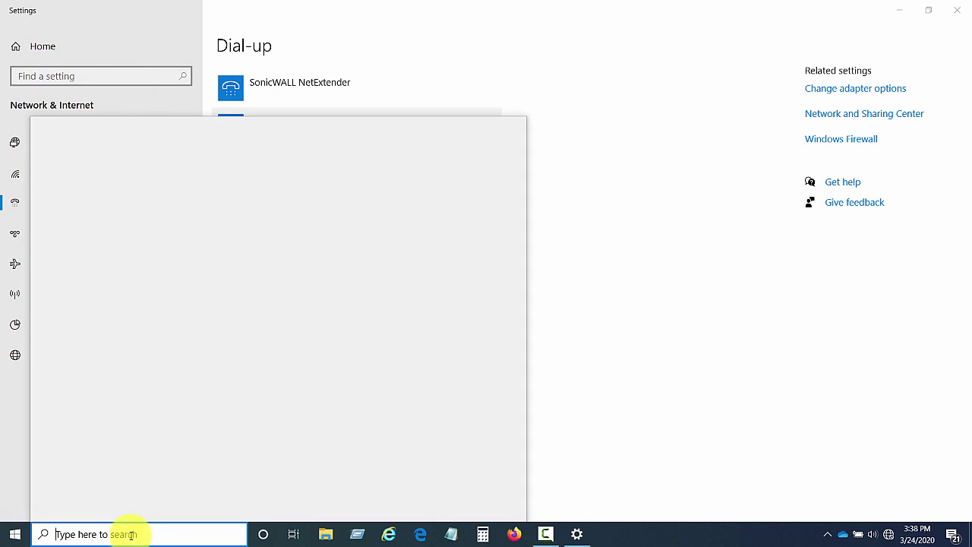
- Search 'control' and open Network and Sharing Center in Control Panel
type("control")
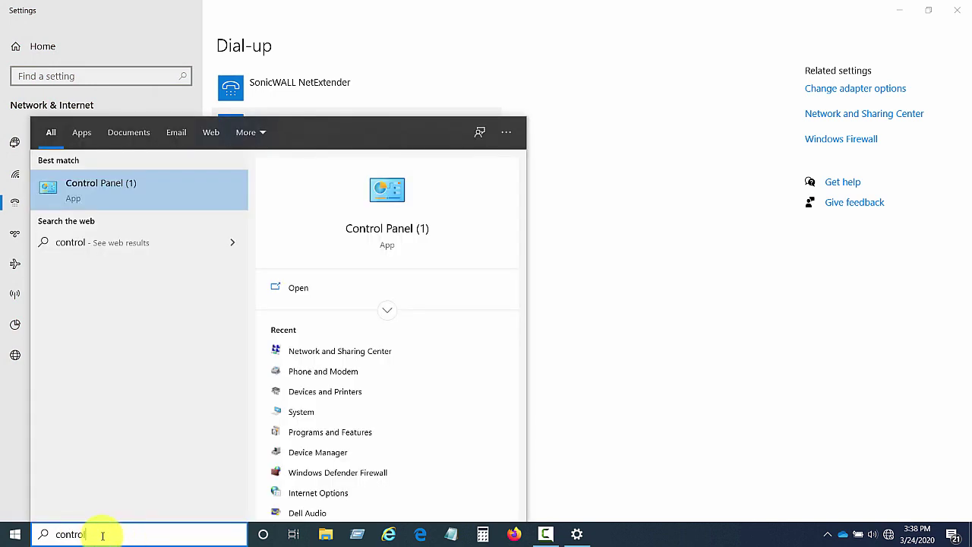
left_click(122, 195)
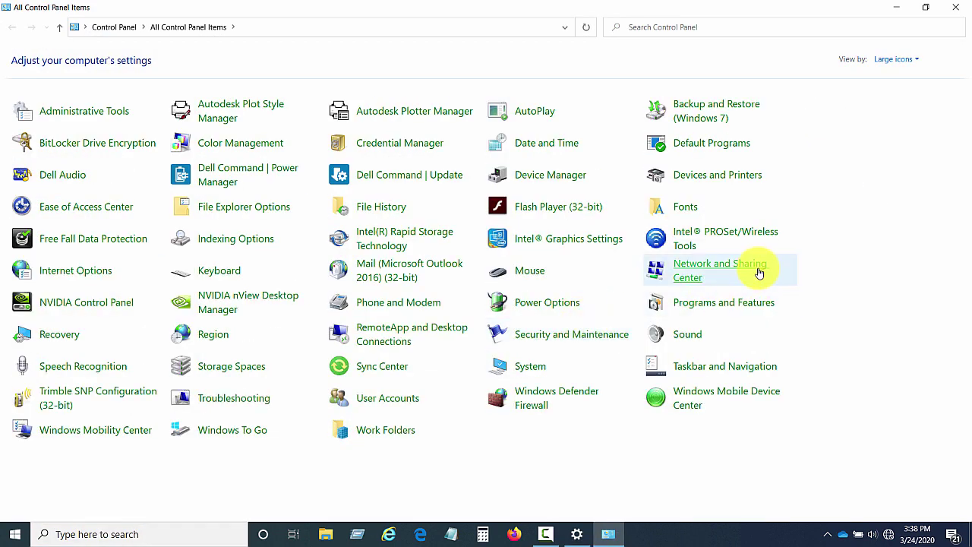
left_click(707, 268)
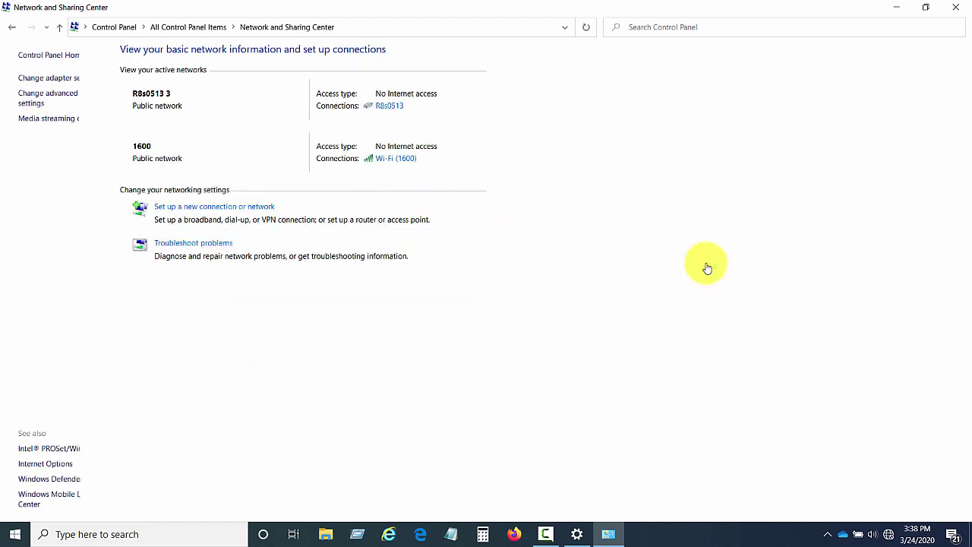
- Check R8s0513 details (IPv4 192.168.100.171, DNS 192.168.100.170), then close all its windows
left_click(410, 106)
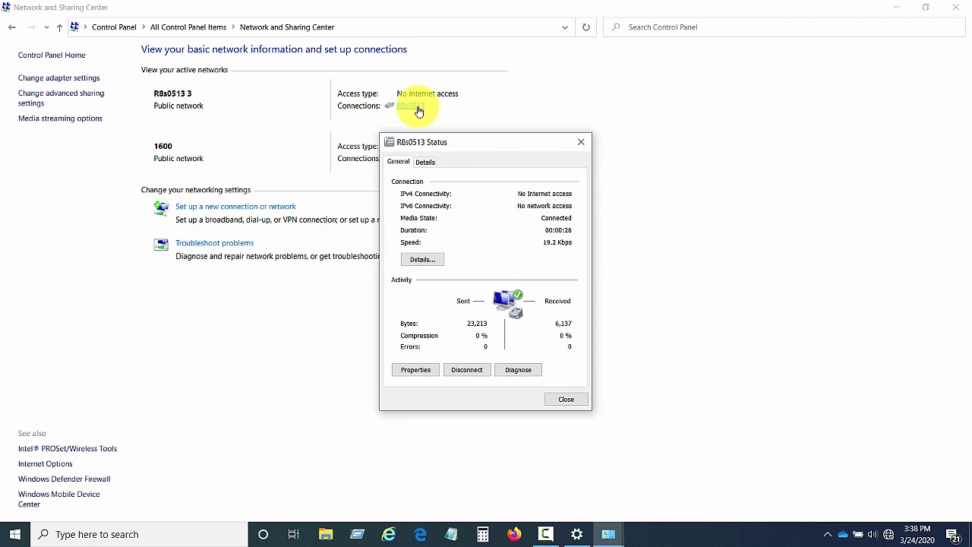
left_click(422, 260)
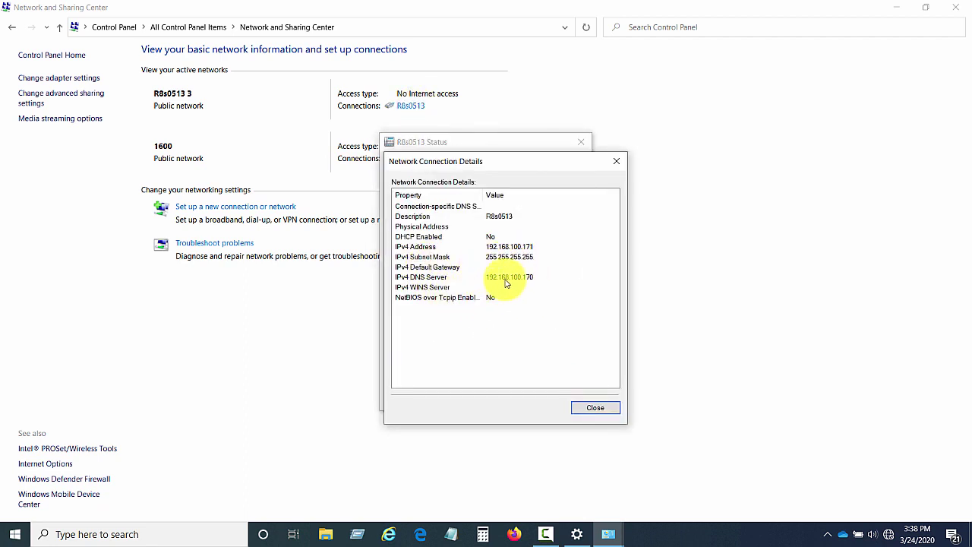
left_click(594, 409)
left_click(565, 400)
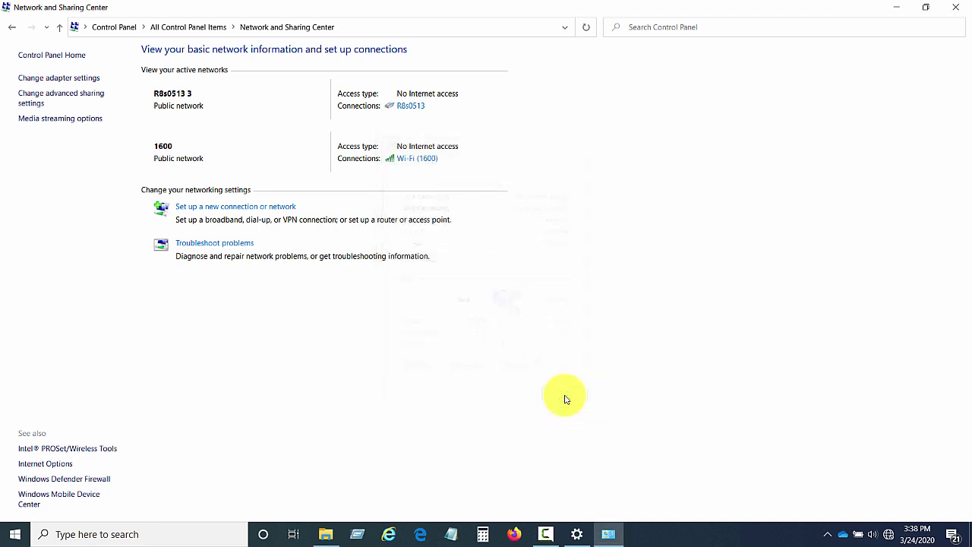
left_click(956, 8)
- Close Settings and load 192.168.100.170 in a freshly launched Firefox
left_click(958, 9)
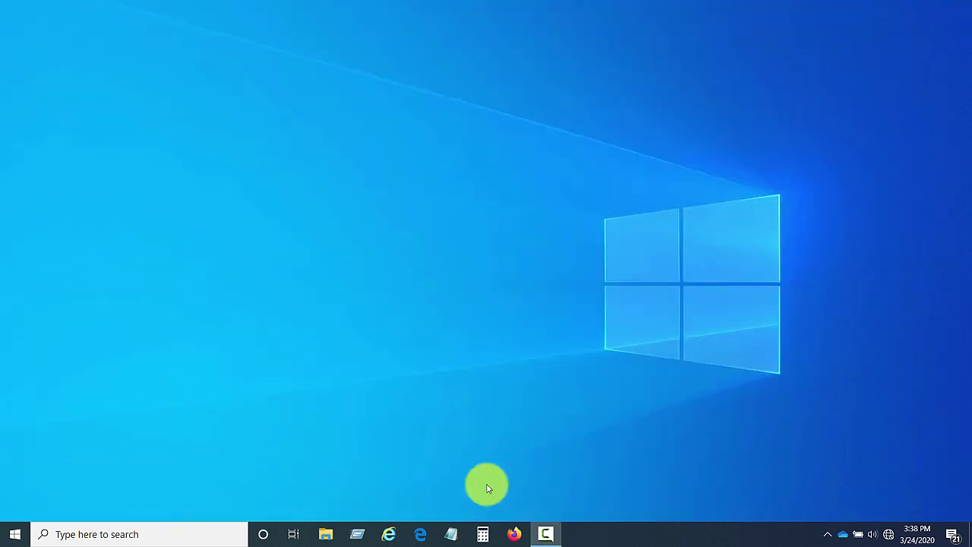
left_click(515, 536)
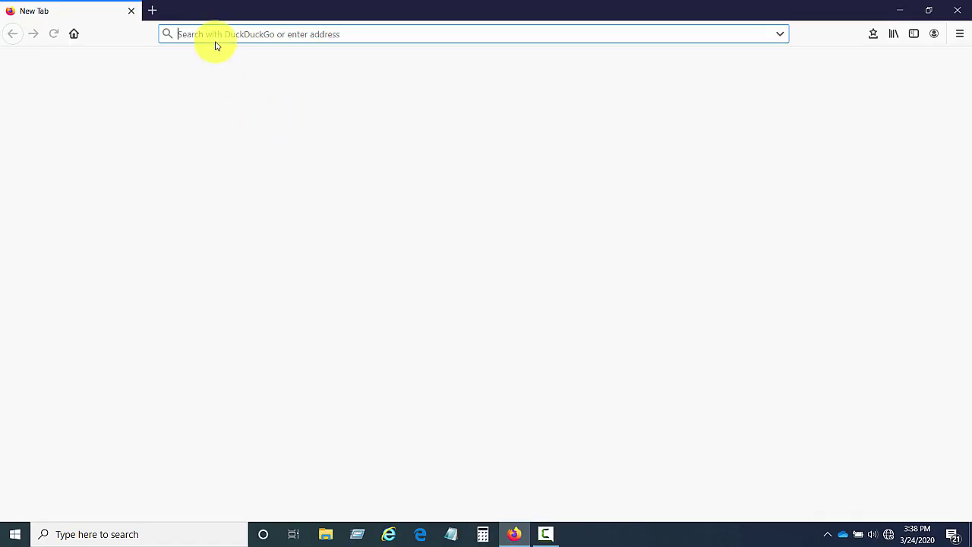
type("1")
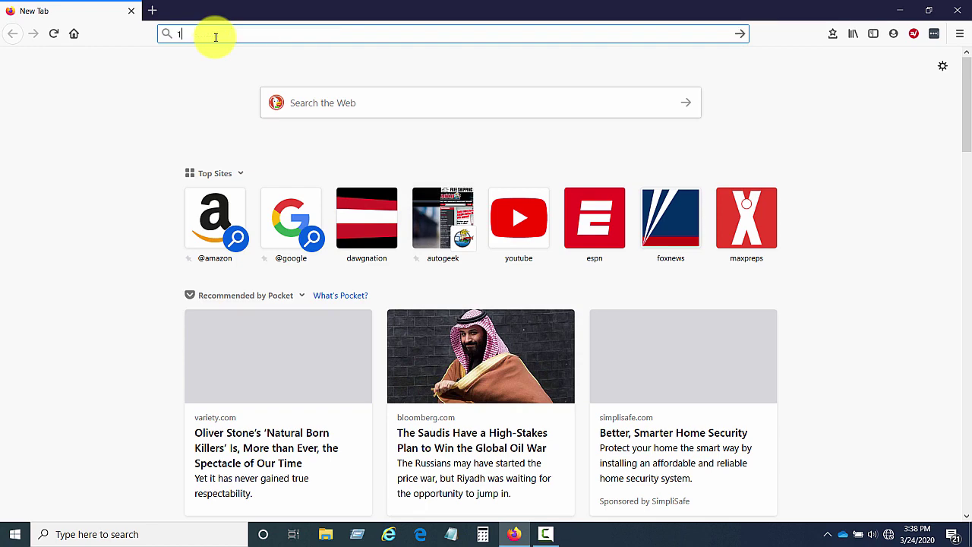
type("92.168.100.170/")
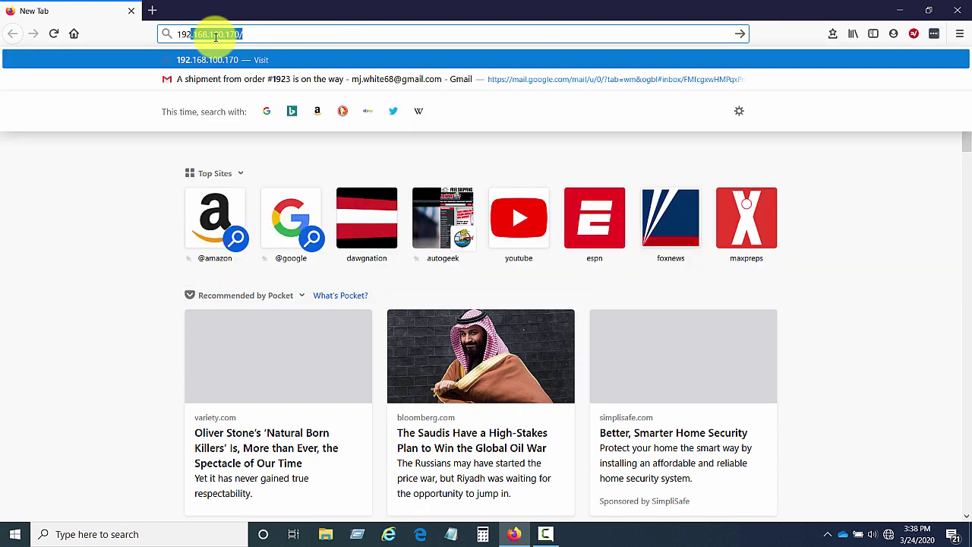
left_click(228, 62)
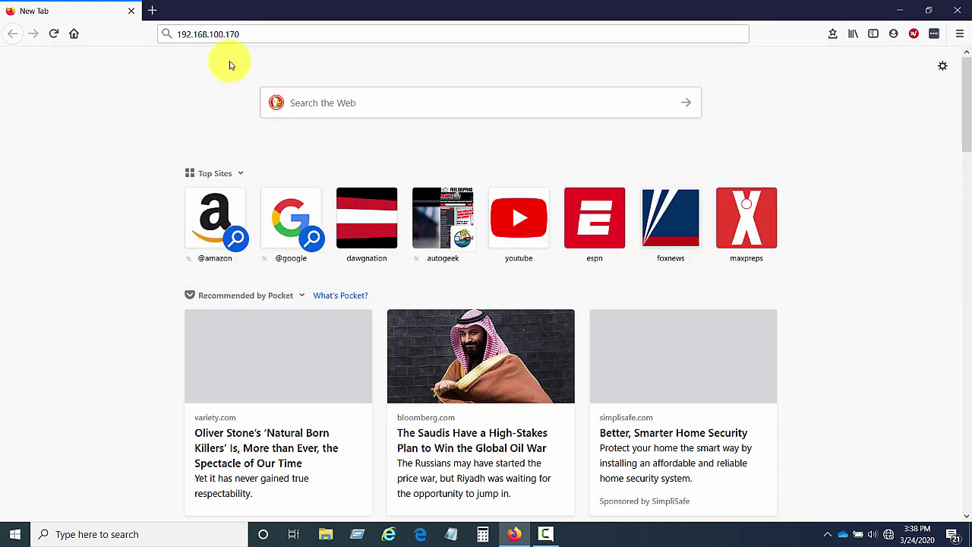